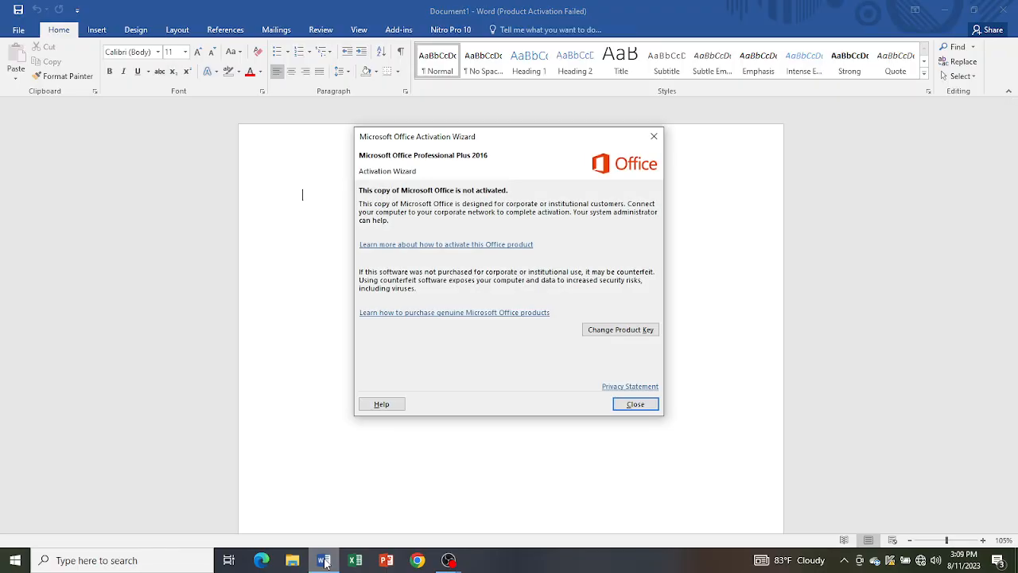
Step: Dismiss the activation notice and draw a can shape about 3.35" high and 2.67" wide on the page for the mug body
{"action": "key", "text": "Escape"}
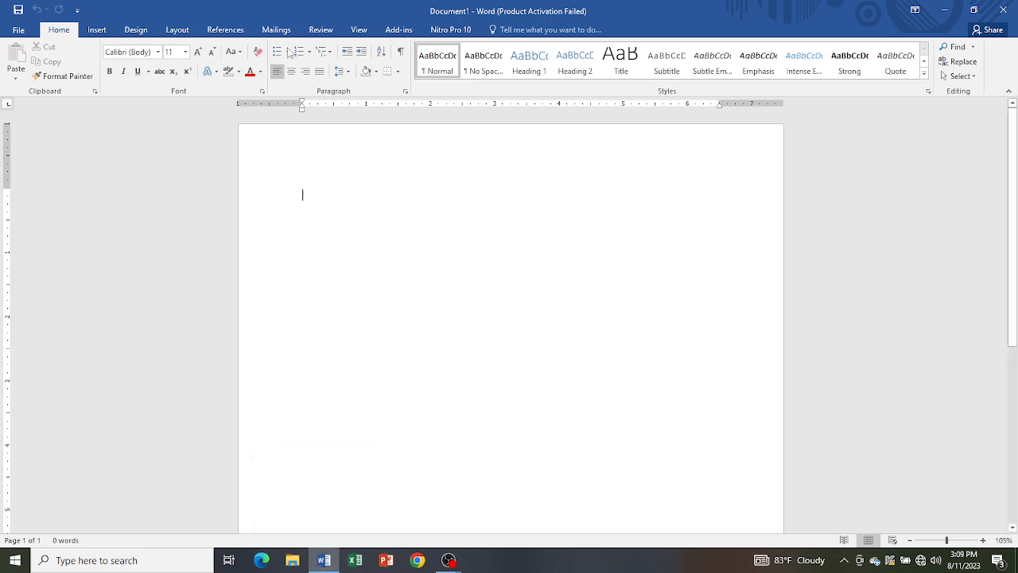
{"action": "left_click", "coordinate": [97, 30]}
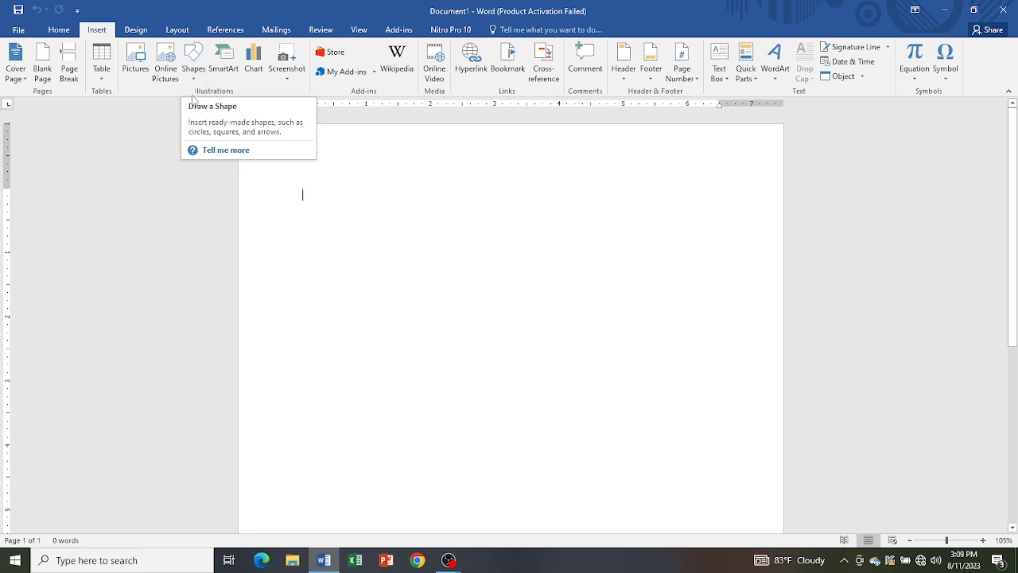
{"action": "left_click", "coordinate": [194, 70]}
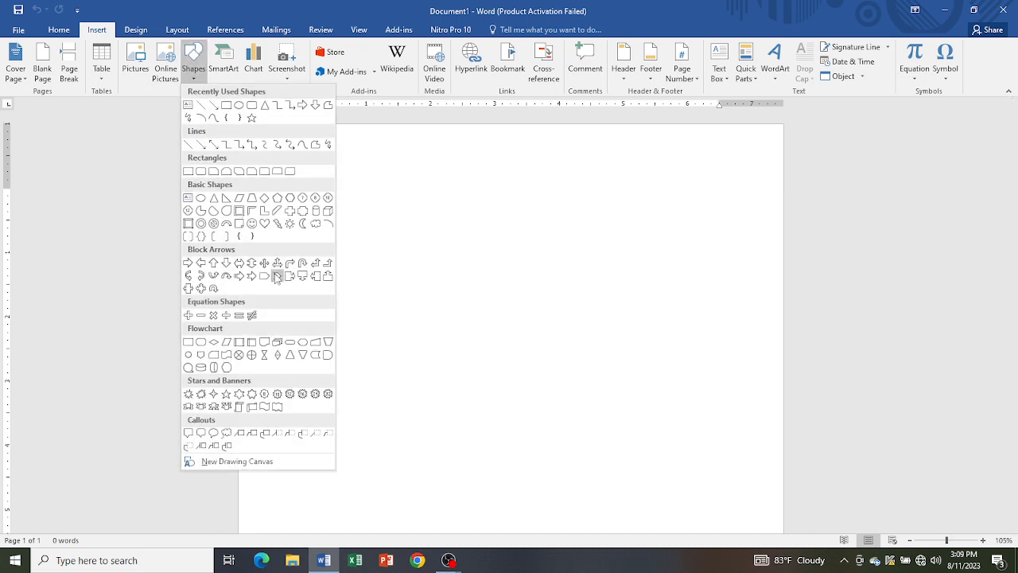
{"action": "left_click", "coordinate": [315, 211]}
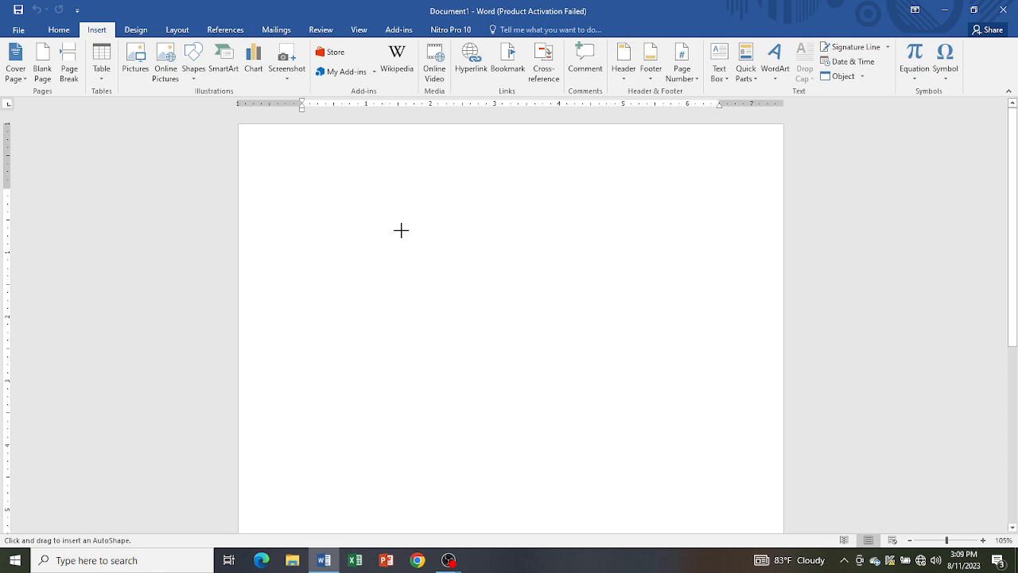
{"action": "mouse_move", "coordinate": [390, 247]}
{"action": "left_mouse_down"}
{"action": "mouse_move", "coordinate": [539, 384]}
{"action": "mouse_move", "coordinate": [564, 462]}
{"action": "left_mouse_up"}
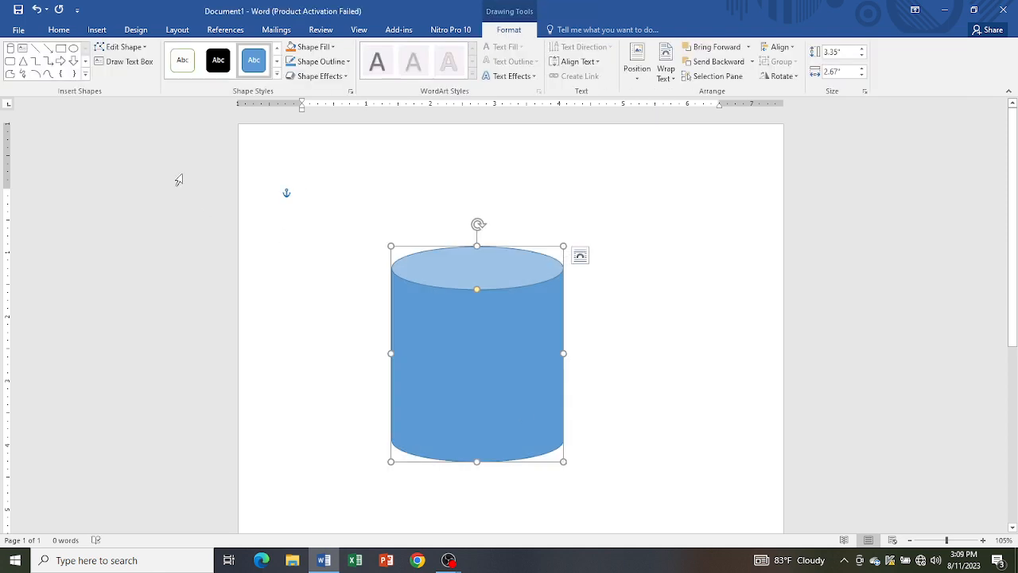
Step: Draw a block arc about 1.93" by 2.06" beside the cylinder and rotate it 90° clockwise so it opens toward the cylinder
{"action": "left_click", "coordinate": [97, 31]}
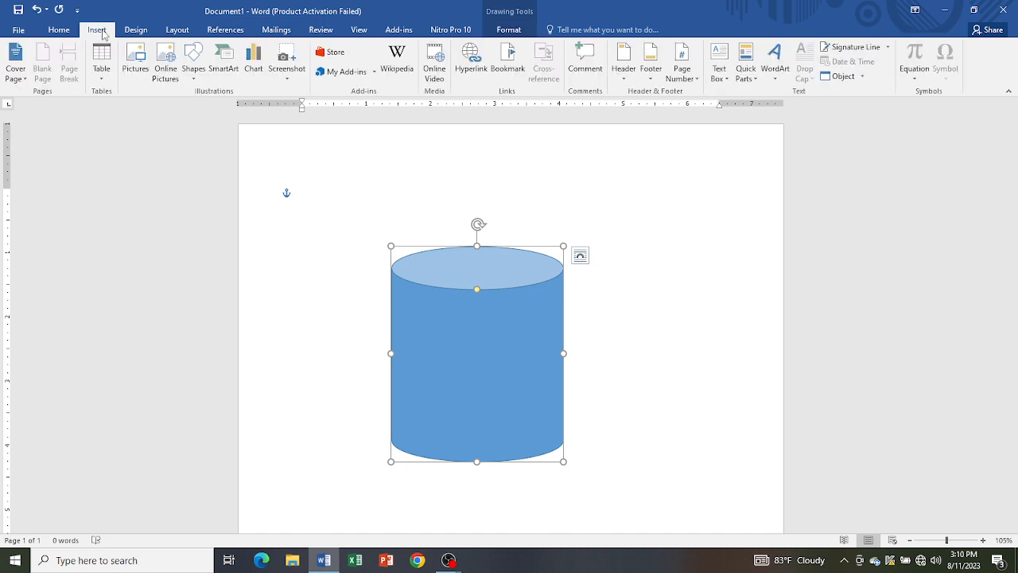
{"action": "left_click", "coordinate": [194, 67]}
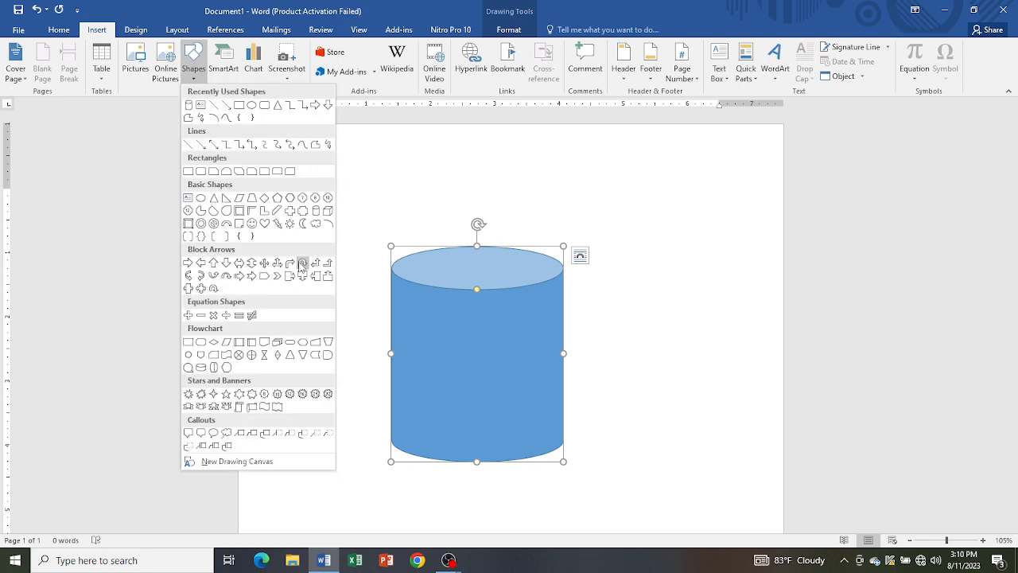
{"action": "left_click", "coordinate": [226, 224]}
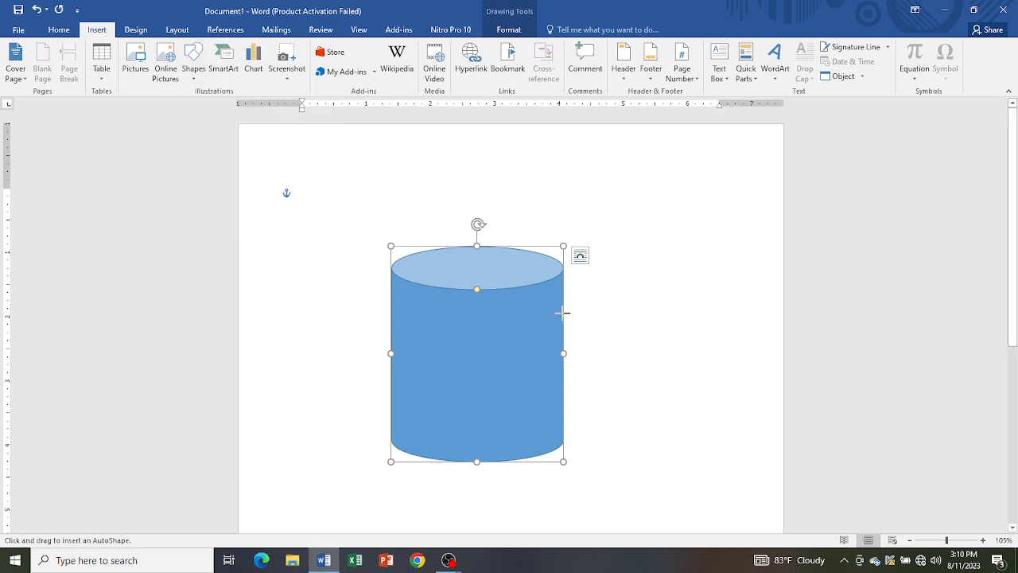
{"action": "left_click_drag", "start_coordinate": [563, 313], "coordinate": [695, 437]}
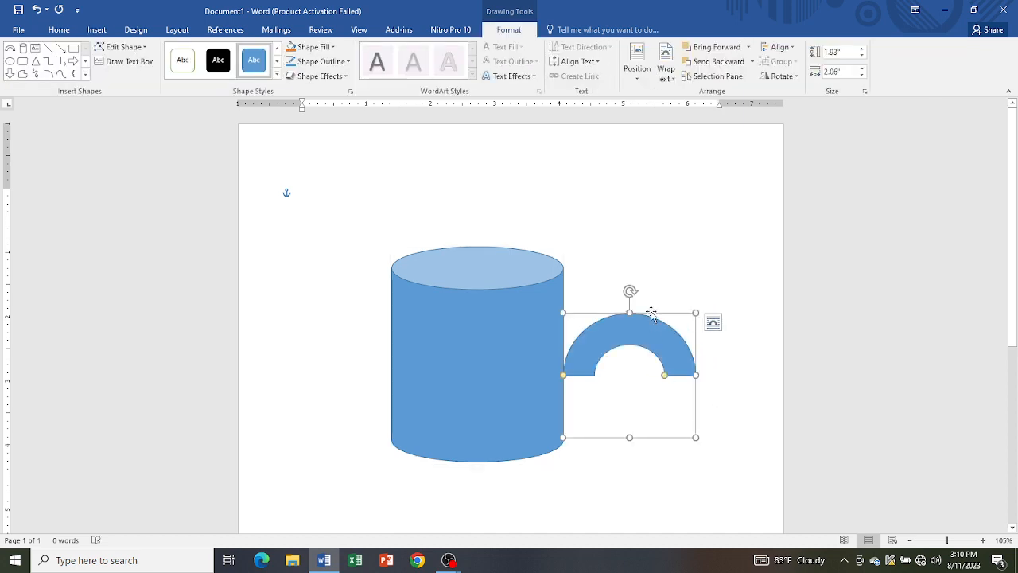
{"action": "left_click_drag", "start_coordinate": [628, 293], "coordinate": [748, 372]}
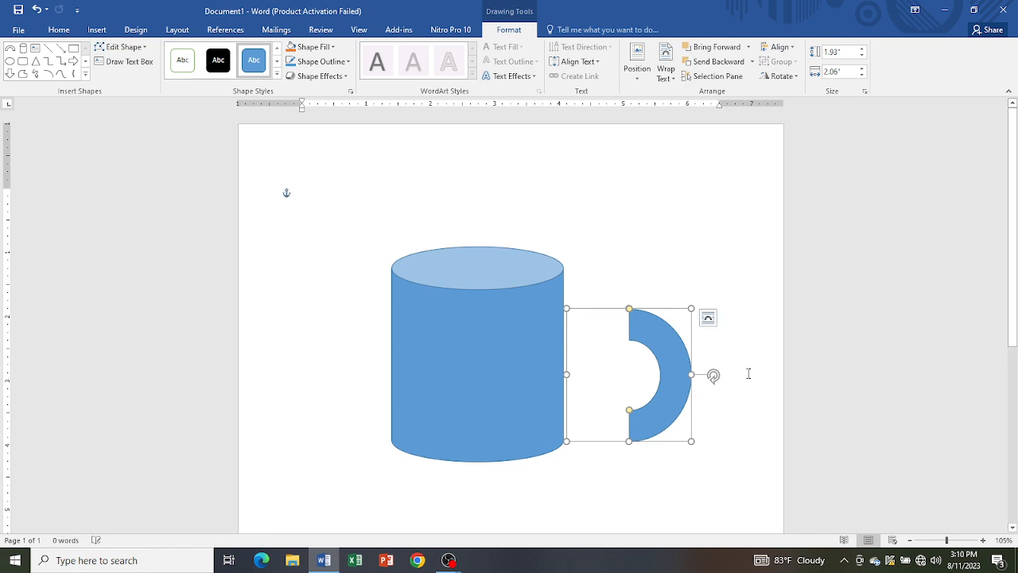
Step: Nudge the arc left and up until its ends meet the cylinder's right edge as a mug handle
{"action": "key", "text": "Up"}
{"action": "key", "text": "Up"}
{"action": "key", "text": "Up"}
{"action": "key", "text": "Up"}
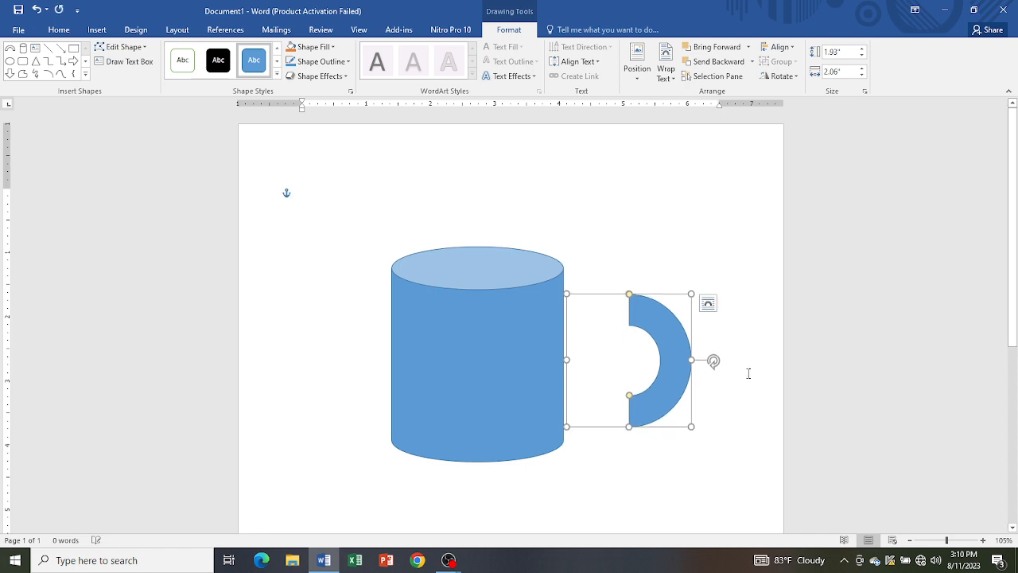
{"action": "key", "text": "Left"}
{"action": "key", "text": "Left"}
{"action": "key", "text": "Left"}
{"action": "key", "text": "Left"}
{"action": "key", "text": "Left"}
{"action": "key", "text": "Left"}
{"action": "key", "text": "Left"}
{"action": "key", "text": "Left"}
{"action": "key", "text": "Left"}
{"action": "key", "text": "Left"}
{"action": "key", "text": "Left"}
{"action": "key", "text": "Left"}
{"action": "key", "text": "Left"}
{"action": "key", "text": "Left"}
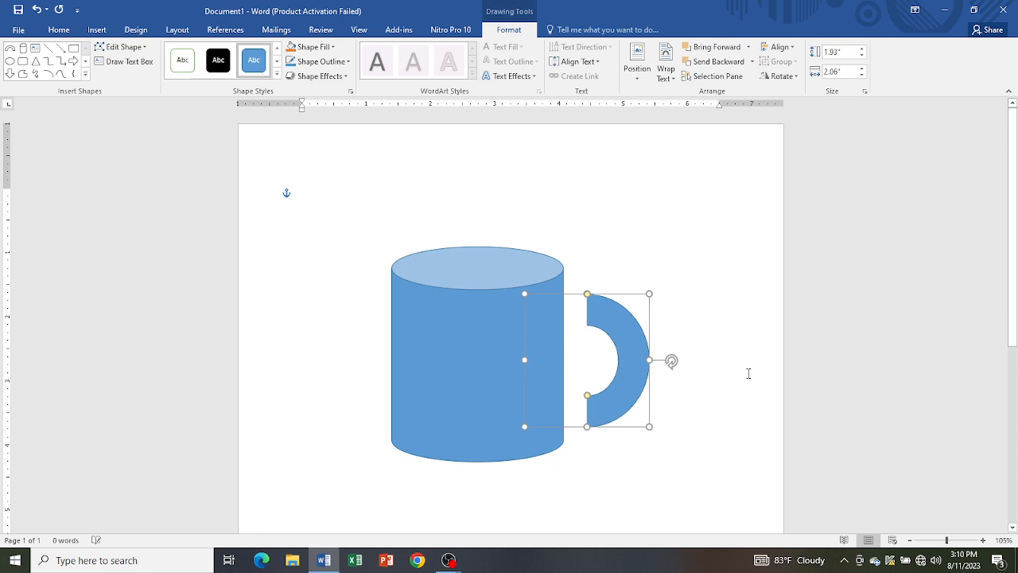
{"action": "key", "text": "Left"}
{"action": "key", "text": "Left"}
{"action": "key", "text": "Left"}
{"action": "key", "text": "Left"}
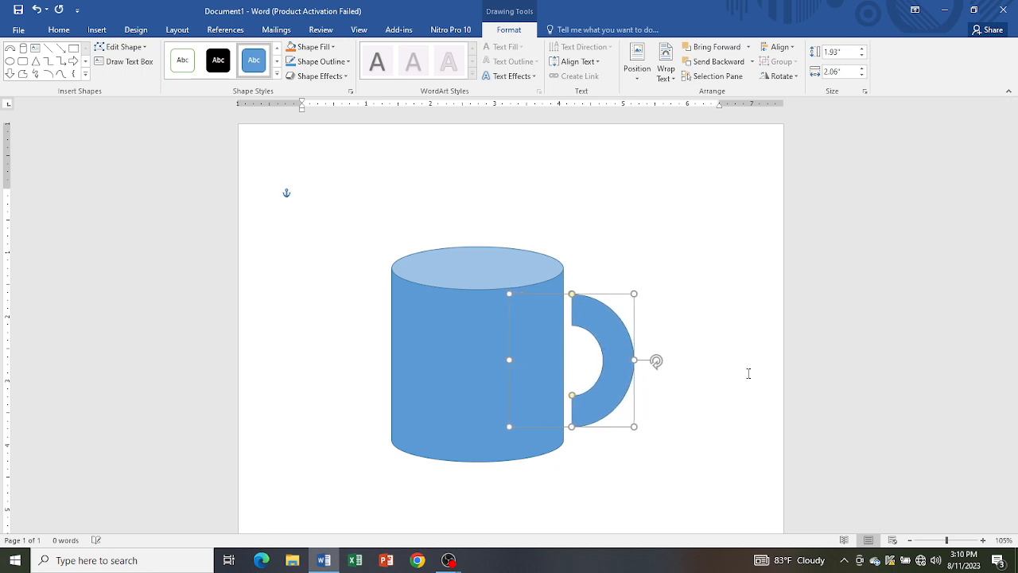
{"action": "key", "text": "Left"}
{"action": "key", "text": "Left"}
{"action": "key", "text": "Left"}
{"action": "key", "text": "Left"}
{"action": "key", "text": "Left"}
{"action": "key", "text": "Left"}
{"action": "key", "text": "Left"}
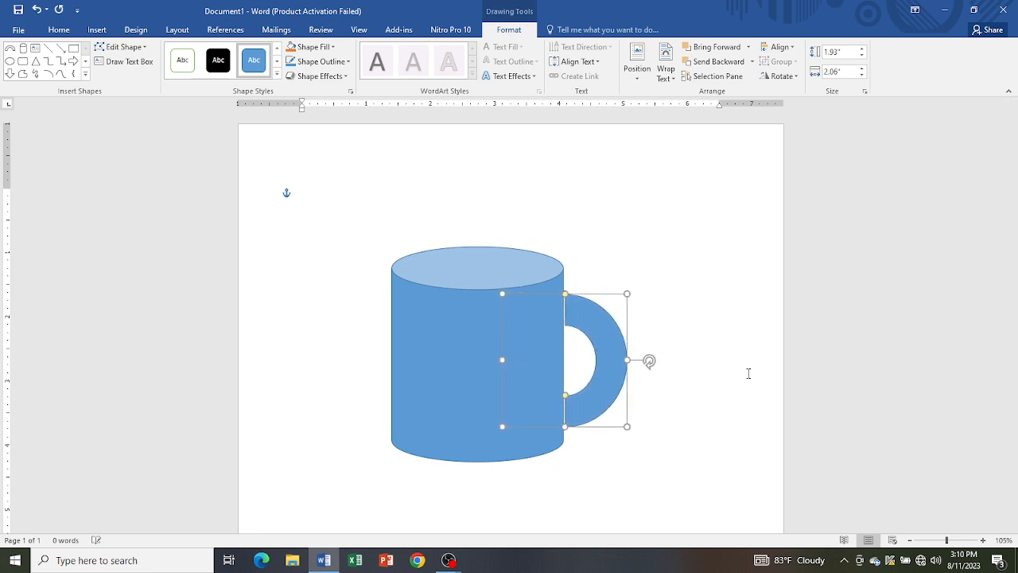
{"action": "key", "text": "Up"}
{"action": "key", "text": "Up"}
{"action": "key", "text": "Up"}
{"action": "key", "text": "Up"}
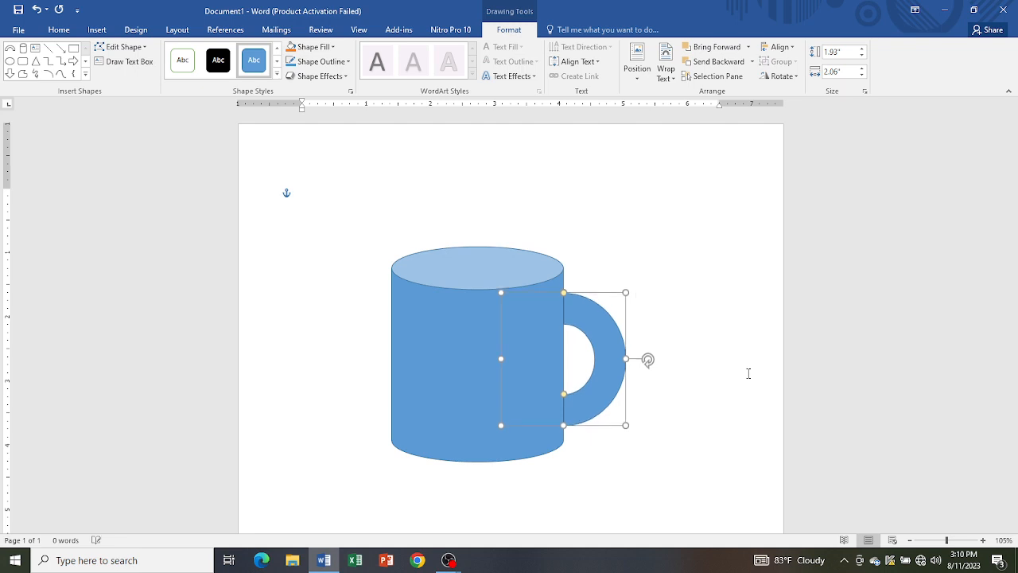
{"action": "key", "text": "Up"}
{"action": "key", "text": "Up"}
{"action": "key", "text": "Up"}
{"action": "key", "text": "Up"}
{"action": "key", "text": "Up"}
{"action": "key", "text": "Up"}
{"action": "key", "text": "Up"}
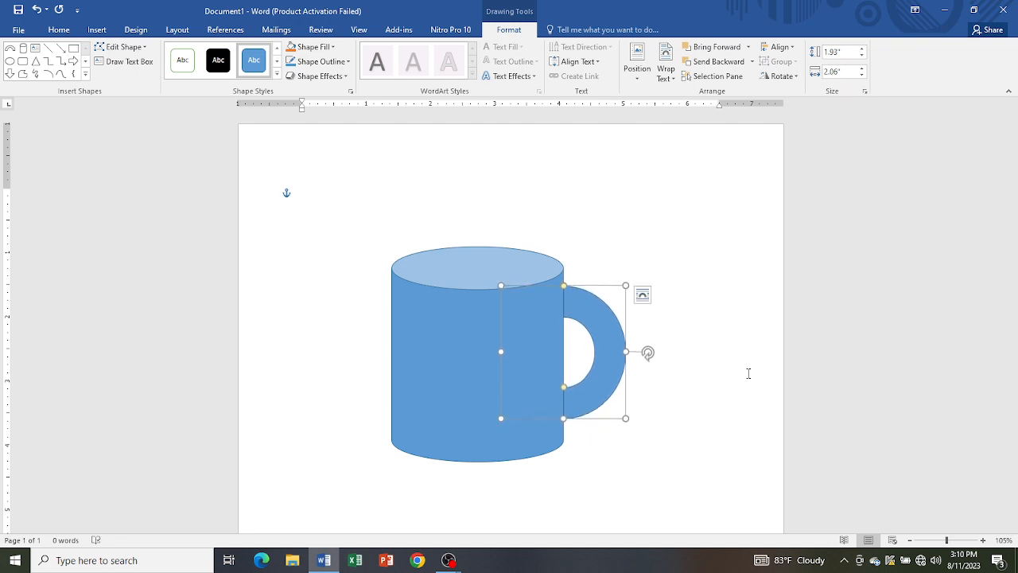
Step: Enlarge the cylinder to about 3.58" high and 2.76" wide, and group it with the handle arc
{"action": "left_click", "coordinate": [502, 442]}
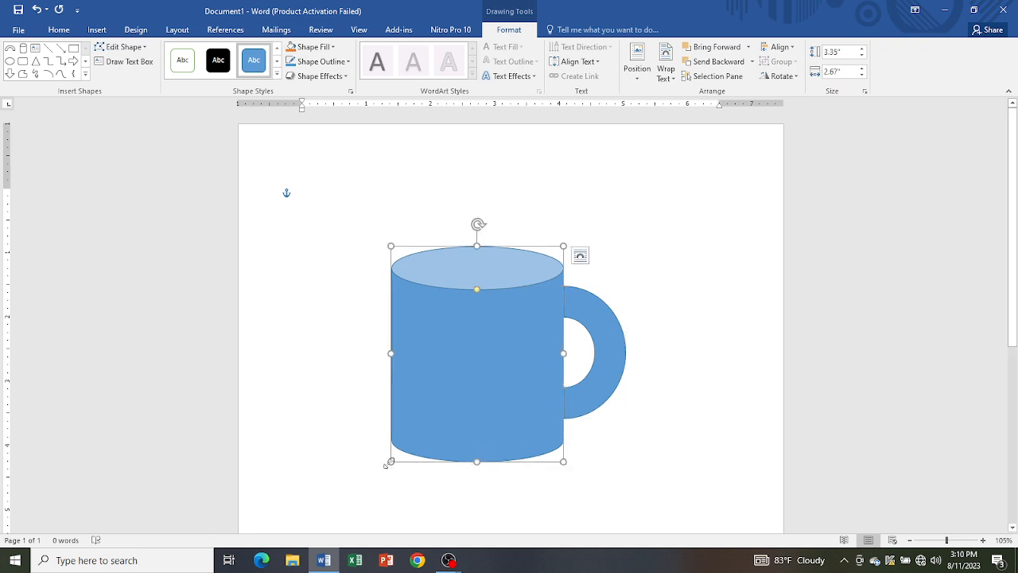
{"action": "left_click_drag", "start_coordinate": [388, 463], "coordinate": [382, 476]}
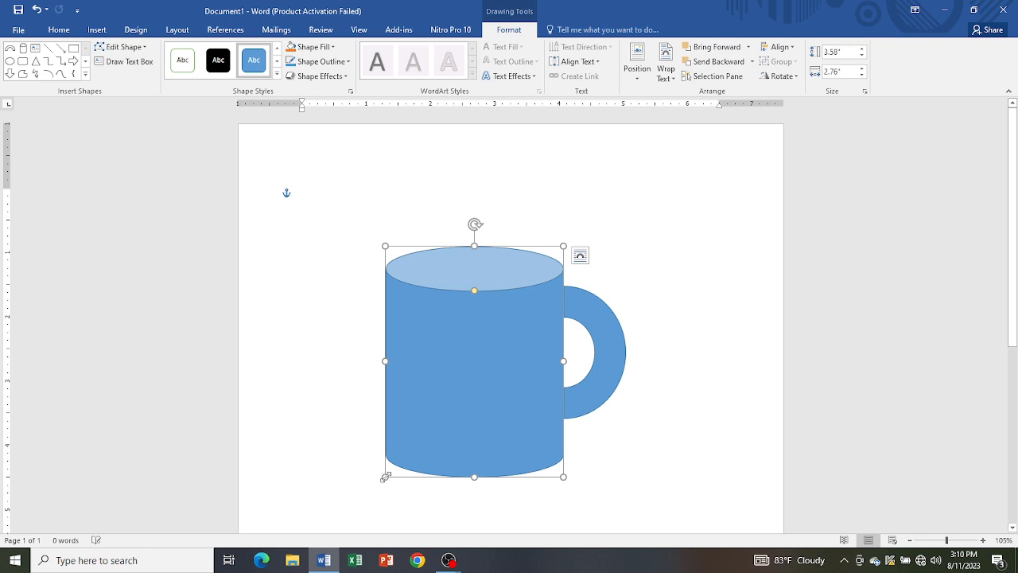
{"action": "left_click", "coordinate": [622, 371]}
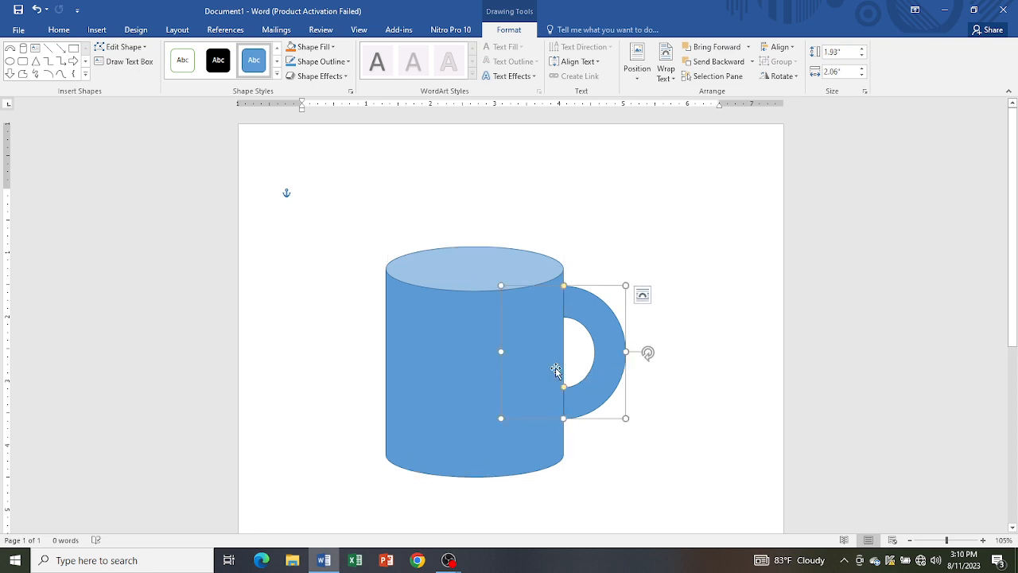
{"action": "left_click", "coordinate": [474, 379], "text": "shift"}
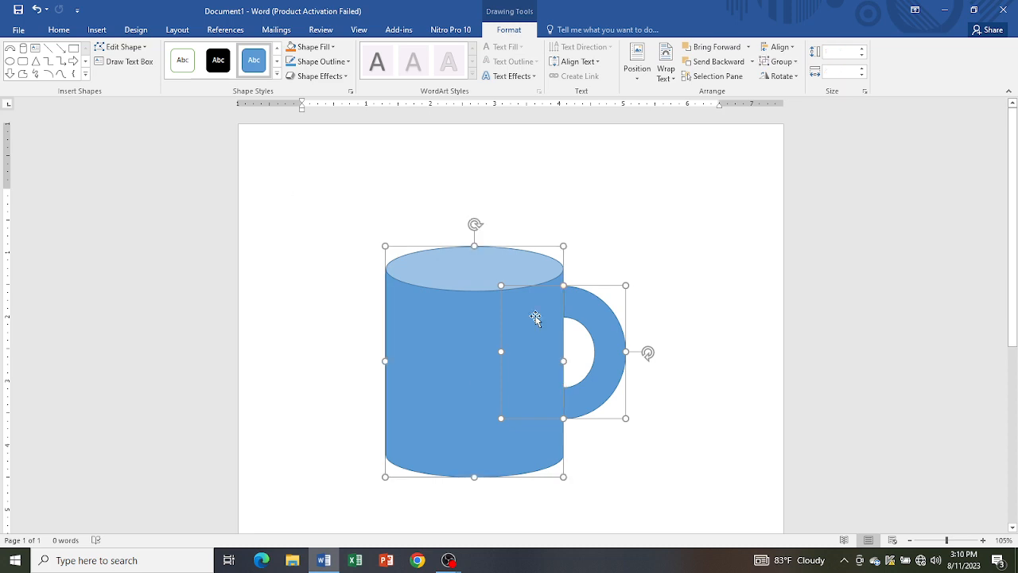
{"action": "left_click", "coordinate": [782, 61]}
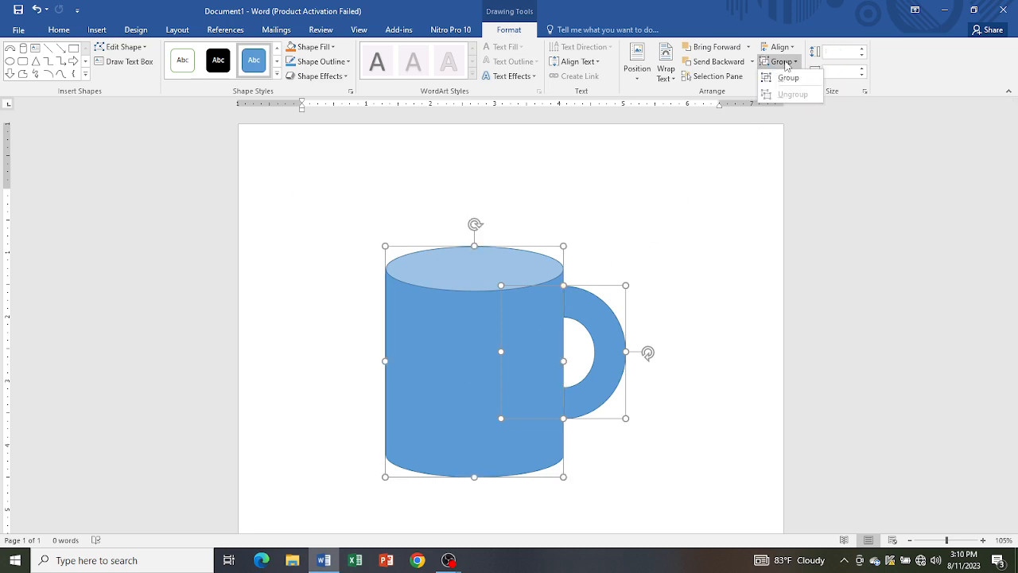
{"action": "left_click", "coordinate": [786, 77]}
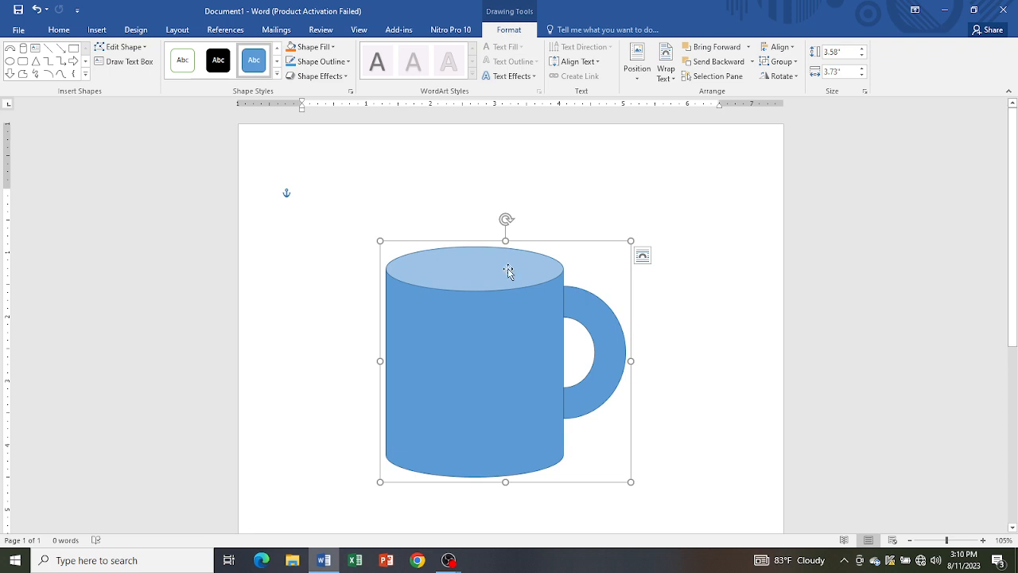
Step: Enter the name as text inside the mug's cylinder
{"action": "left_click", "coordinate": [455, 363]}
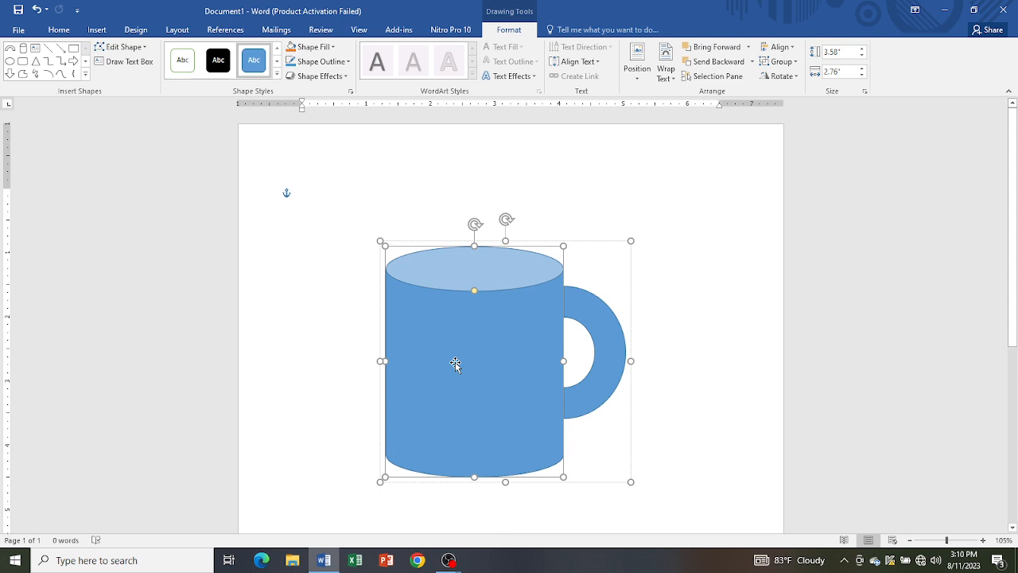
{"action": "type", "text": "Ma"}
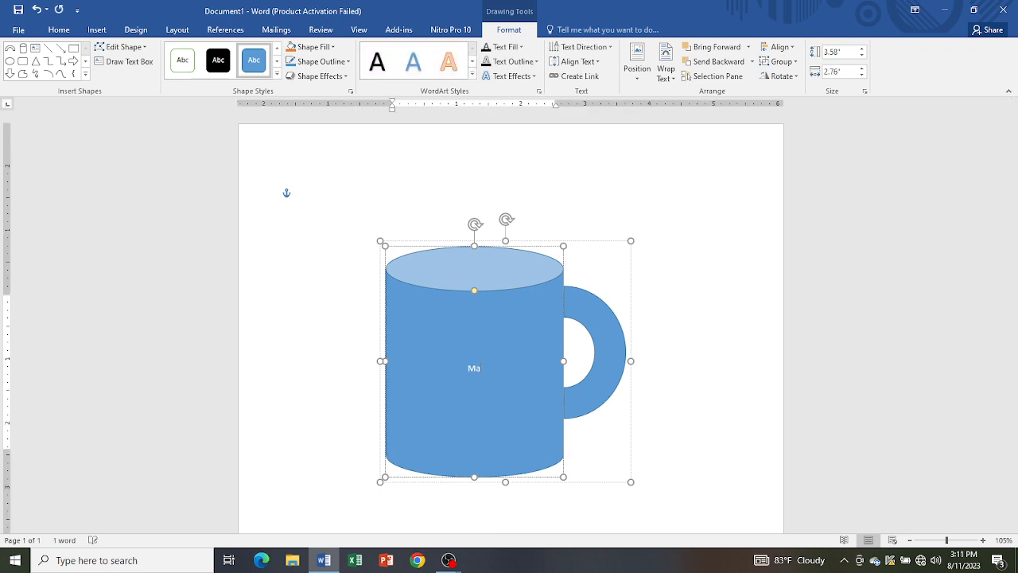
{"action": "type", "text": "nnadeb"}
Step: Apply the middle Reflection variation as a text effect to all of the mug's text
{"action": "key", "text": "ctrl+a"}
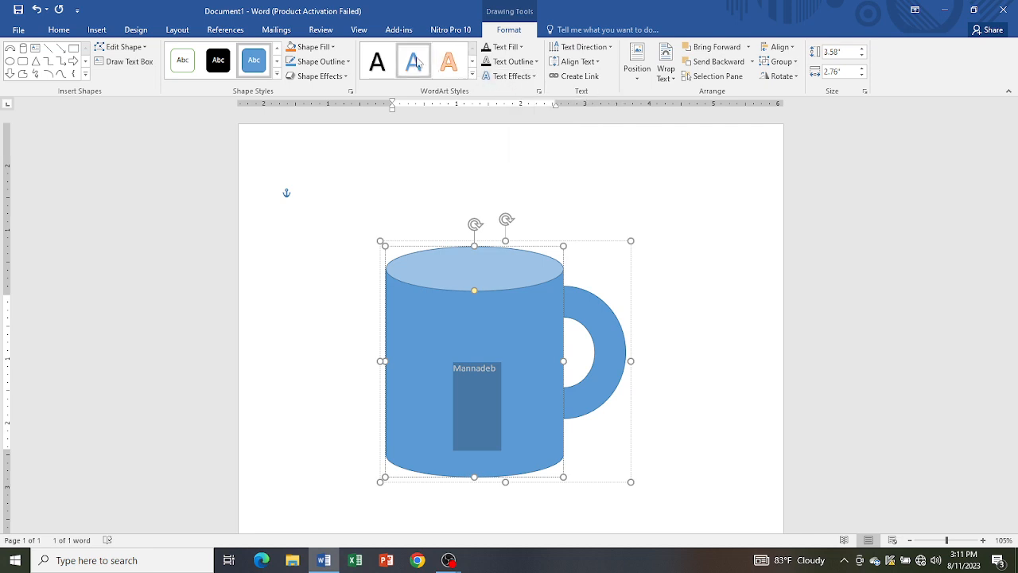
{"action": "left_click", "coordinate": [513, 77]}
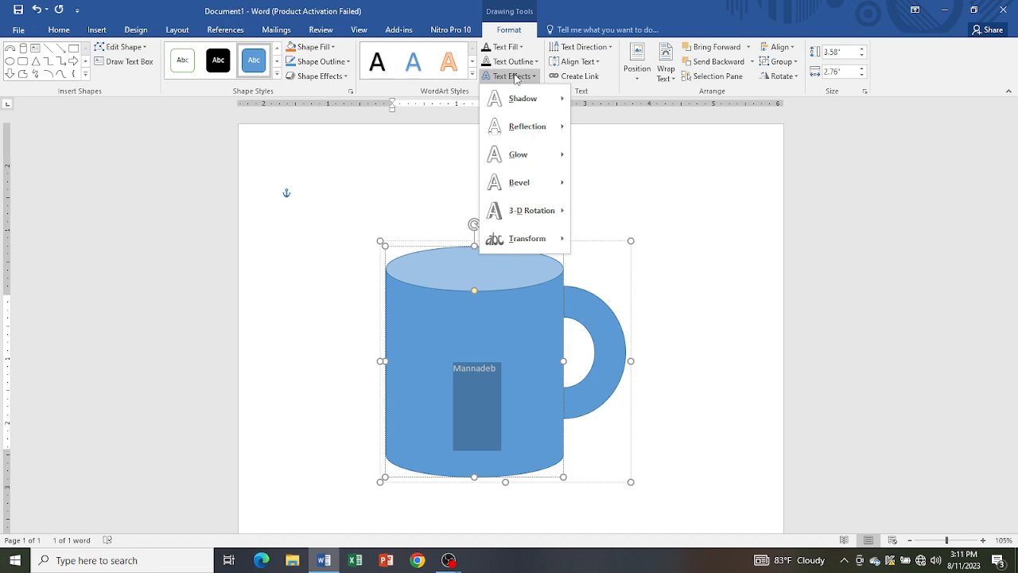
{"action": "mouse_move", "coordinate": [513, 134]}
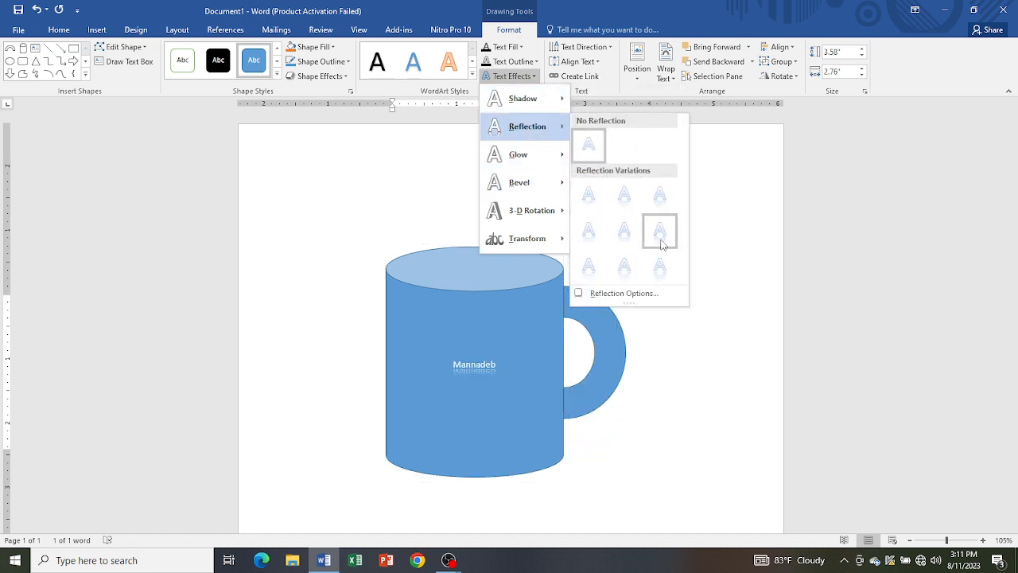
{"action": "left_click", "coordinate": [618, 240]}
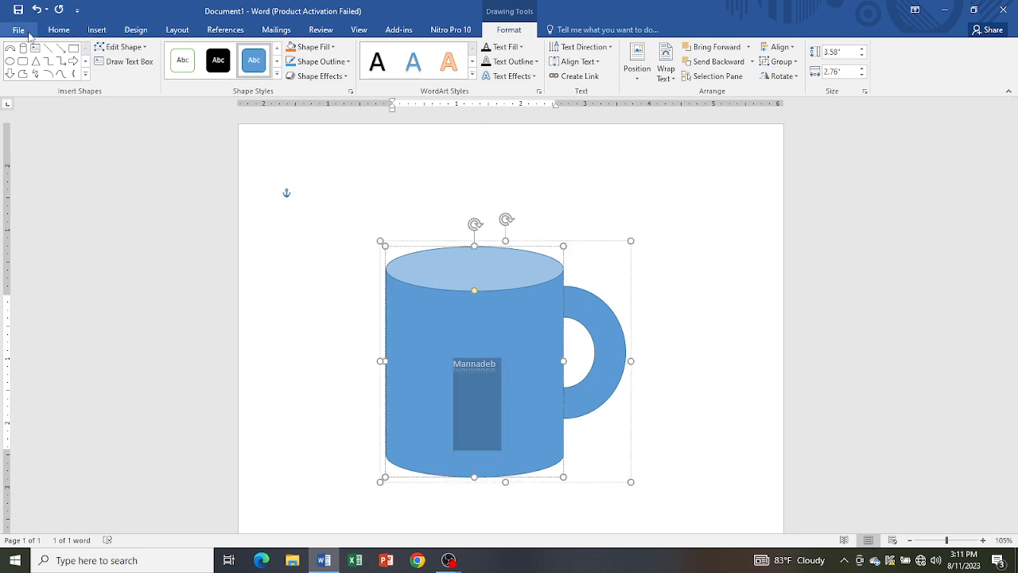
Step: Increase the font size of the mug's text to 36 so the name fits on one line
{"action": "left_click", "coordinate": [58, 30]}
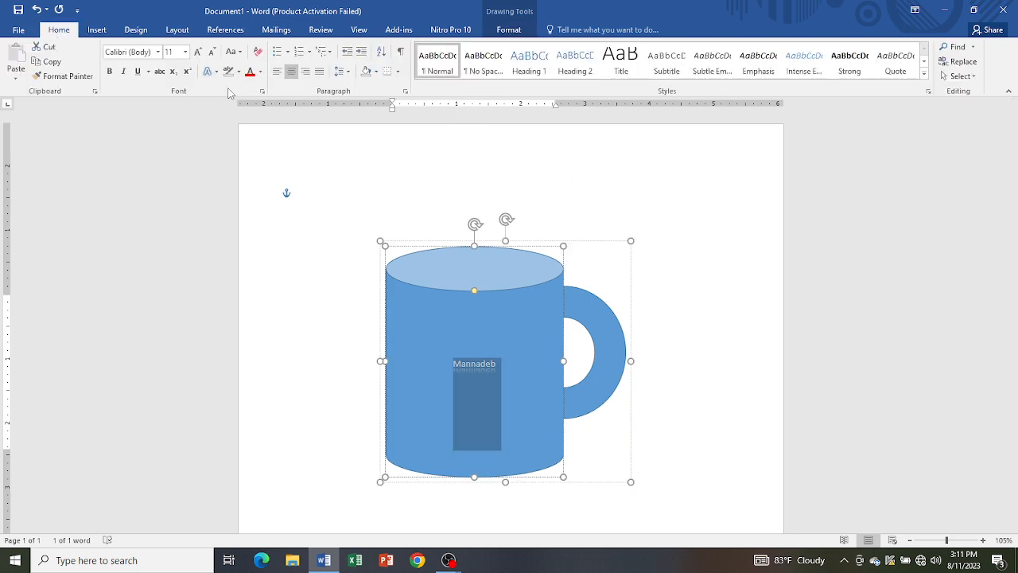
{"action": "left_click", "coordinate": [198, 53]}
{"action": "left_click", "coordinate": [198, 53]}
{"action": "left_click", "coordinate": [198, 53]}
{"action": "left_click", "coordinate": [198, 52]}
{"action": "left_click", "coordinate": [198, 52]}
{"action": "left_click", "coordinate": [198, 52]}
{"action": "left_click", "coordinate": [198, 53]}
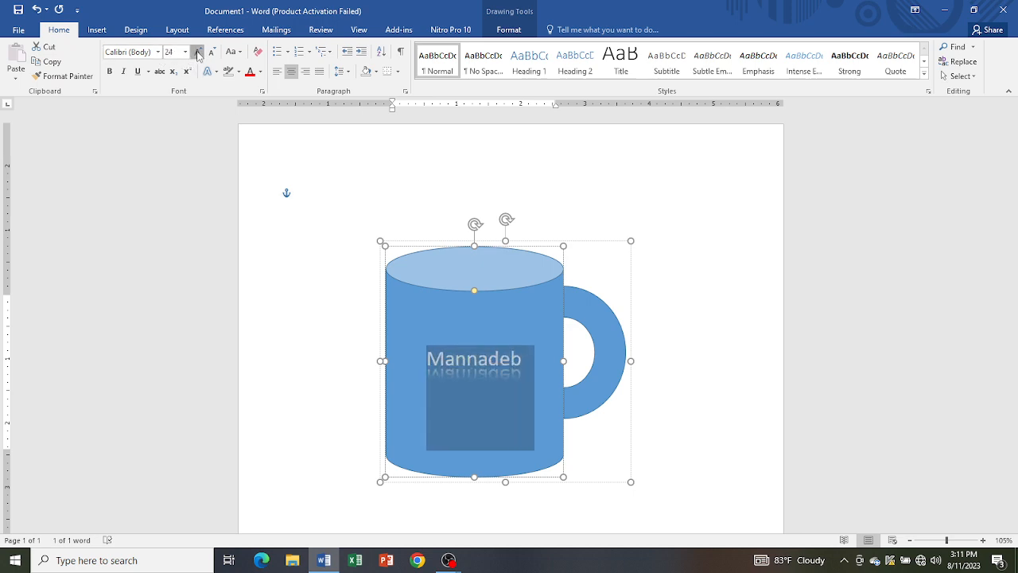
{"action": "left_click", "coordinate": [198, 53]}
{"action": "left_click", "coordinate": [198, 52]}
{"action": "left_click", "coordinate": [198, 52]}
{"action": "left_click", "coordinate": [198, 52]}
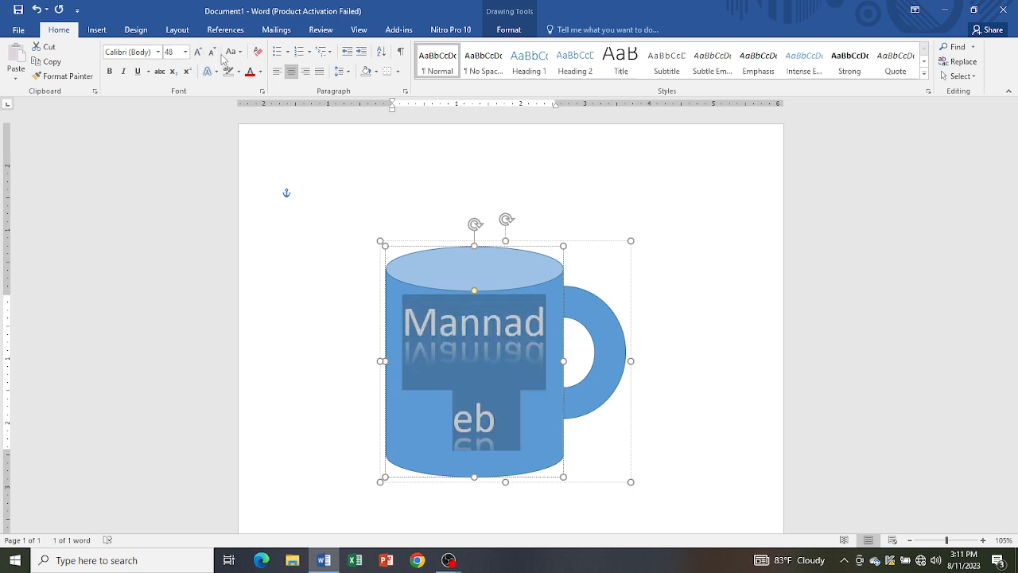
{"action": "left_click", "coordinate": [212, 53]}
{"action": "left_click", "coordinate": [212, 53]}
{"action": "left_click", "coordinate": [212, 52]}
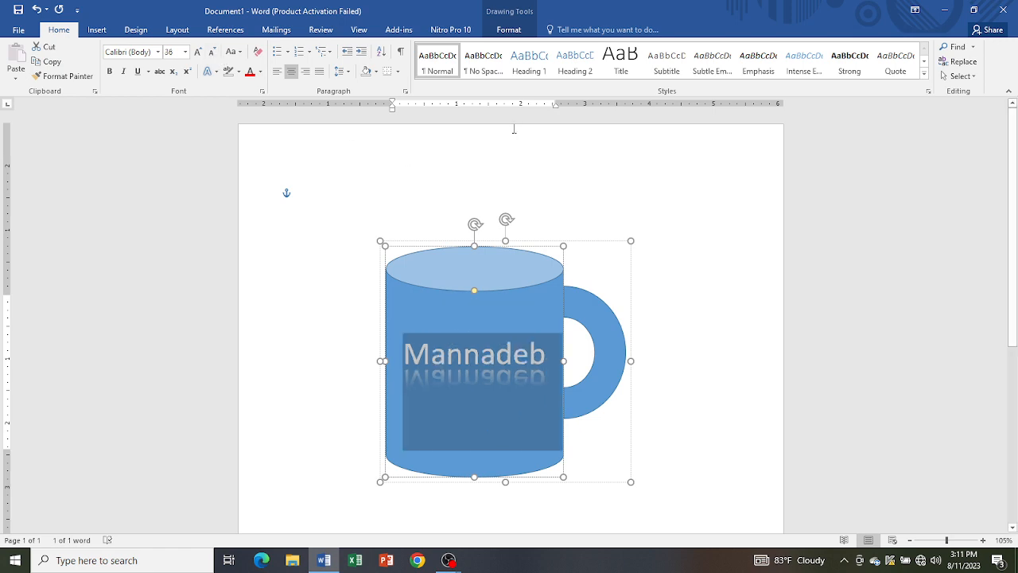
Step: Apply the fourth bevel in the first row of bevel presets as a text effect to the mug's text
{"action": "left_click", "coordinate": [507, 31]}
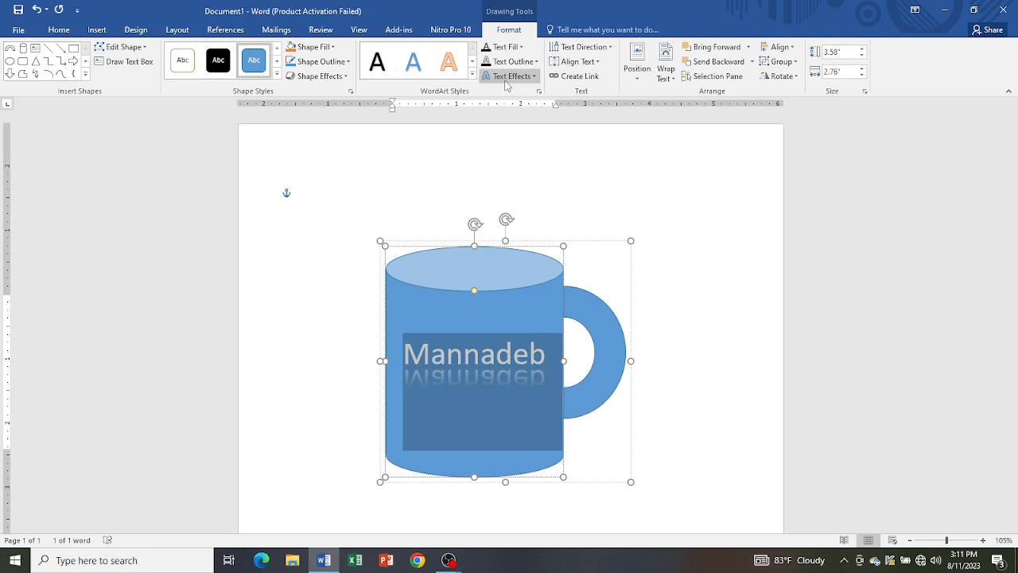
{"action": "left_click", "coordinate": [509, 76]}
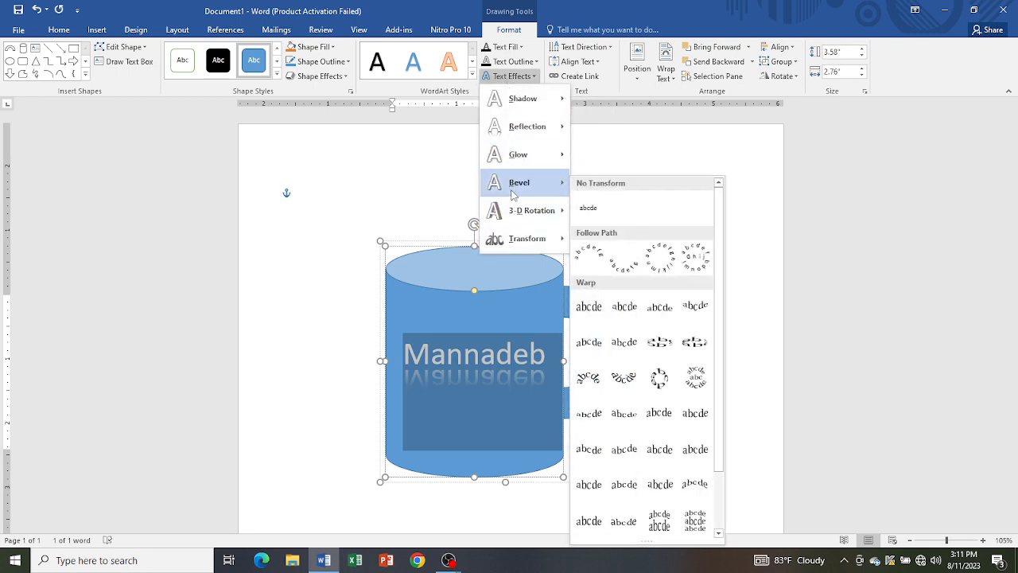
{"action": "mouse_move", "coordinate": [513, 189]}
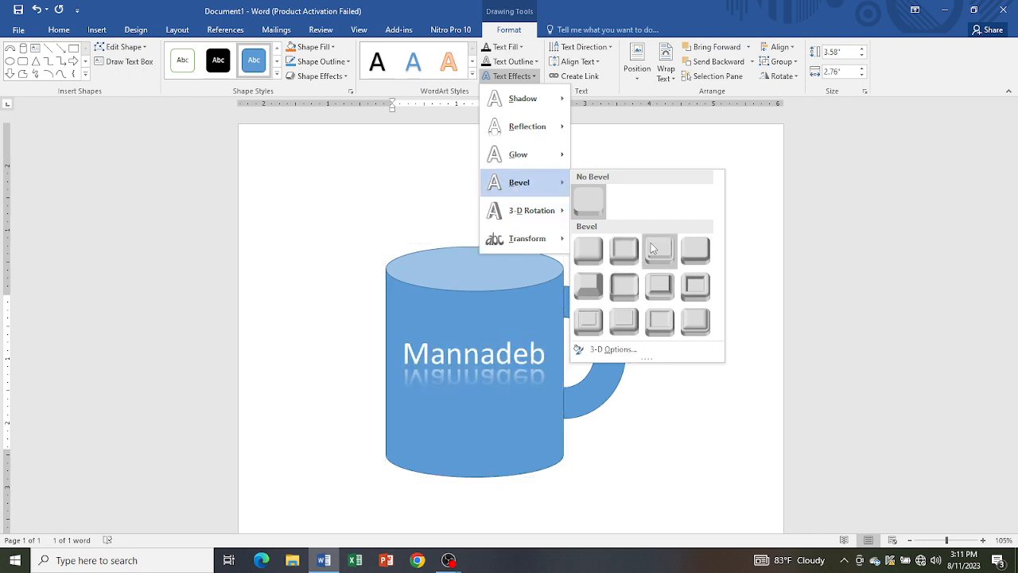
{"action": "left_click", "coordinate": [697, 251]}
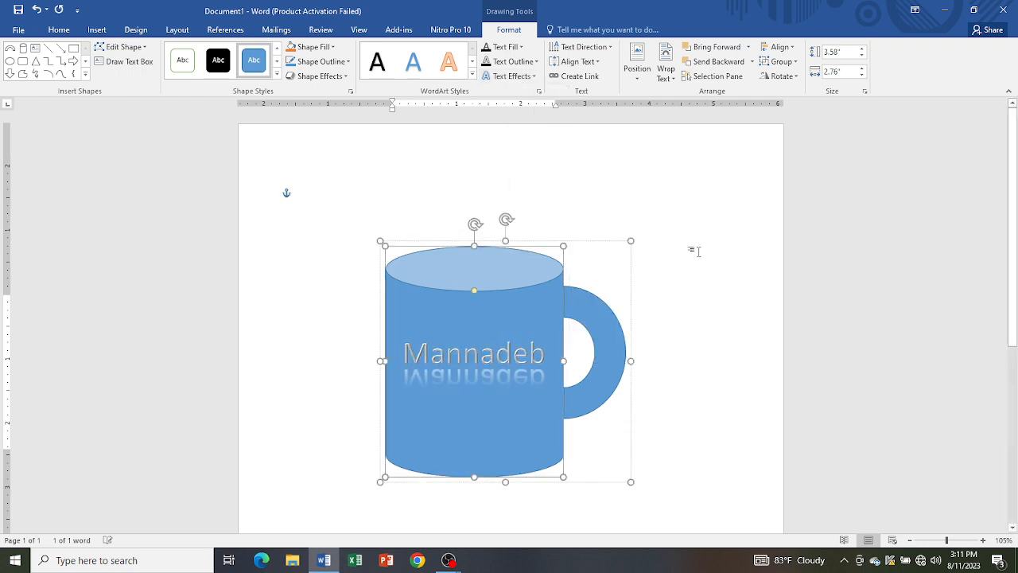
Step: Transform the mug's text with the fourth warp style in the fourth row of the Warp presets
{"action": "left_click", "coordinate": [533, 77]}
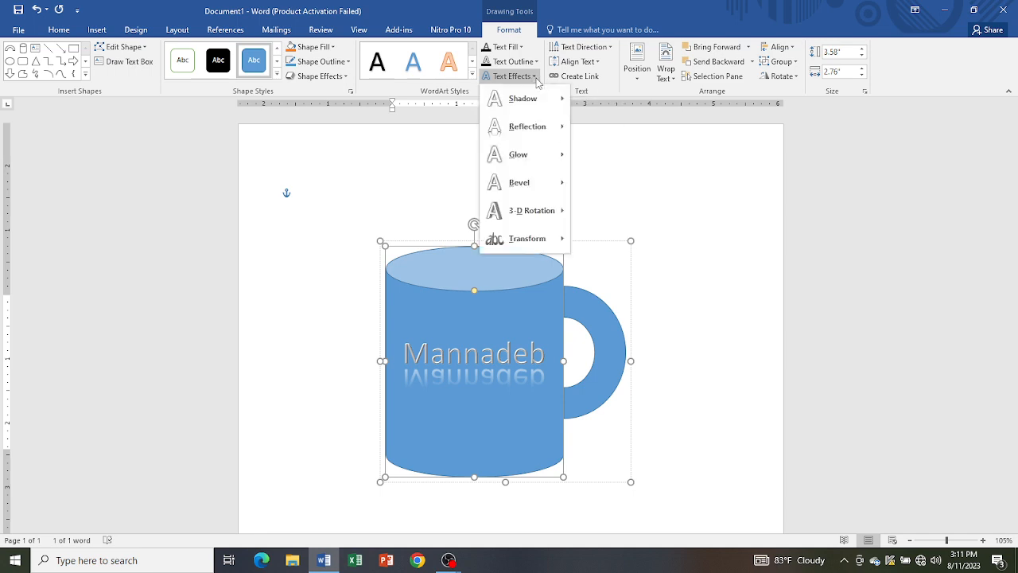
{"action": "mouse_move", "coordinate": [500, 239]}
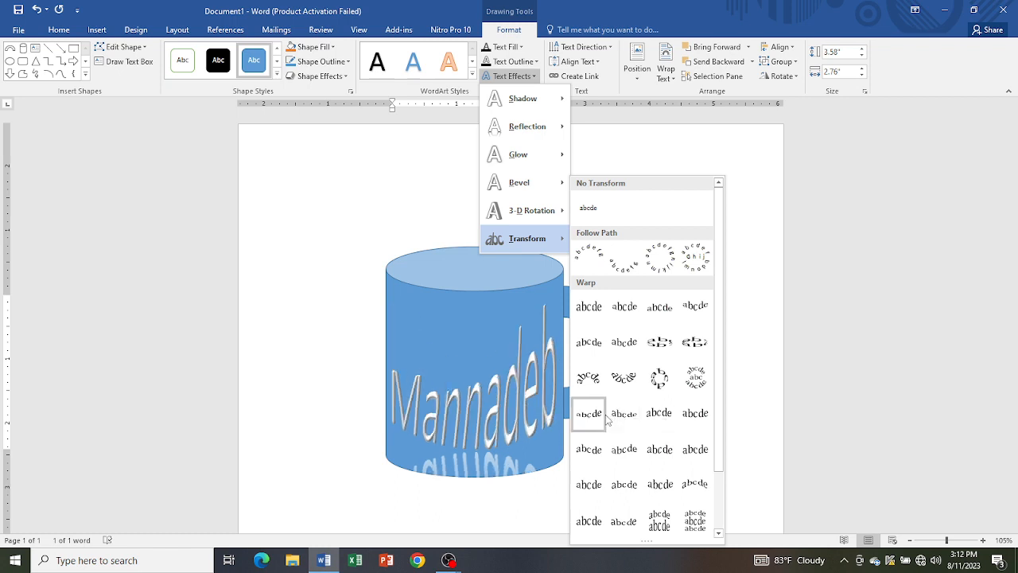
{"action": "left_click", "coordinate": [694, 414]}
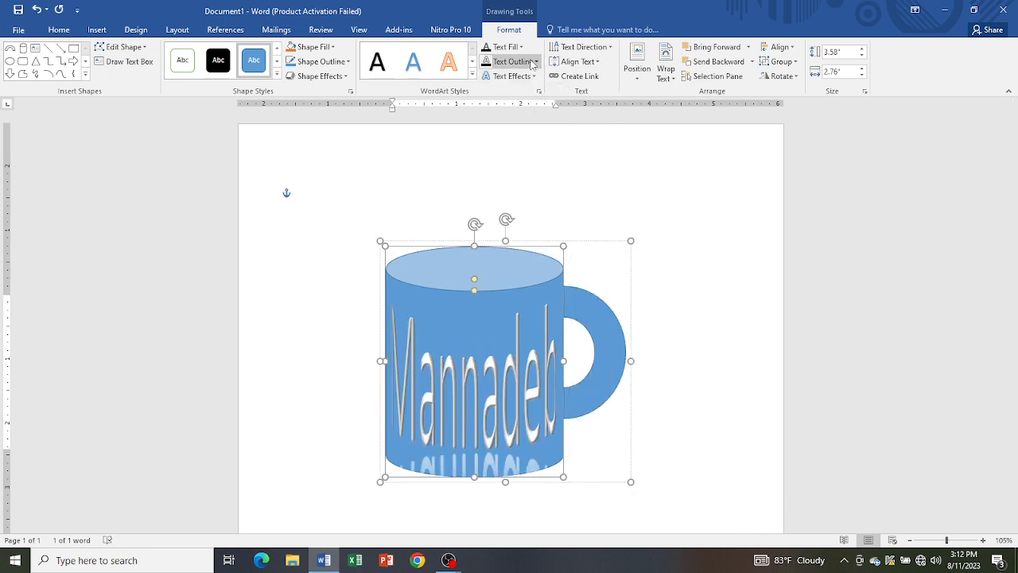
Step: Remove the reflection effect from the mug's text and make the text bold
{"action": "left_click", "coordinate": [507, 75]}
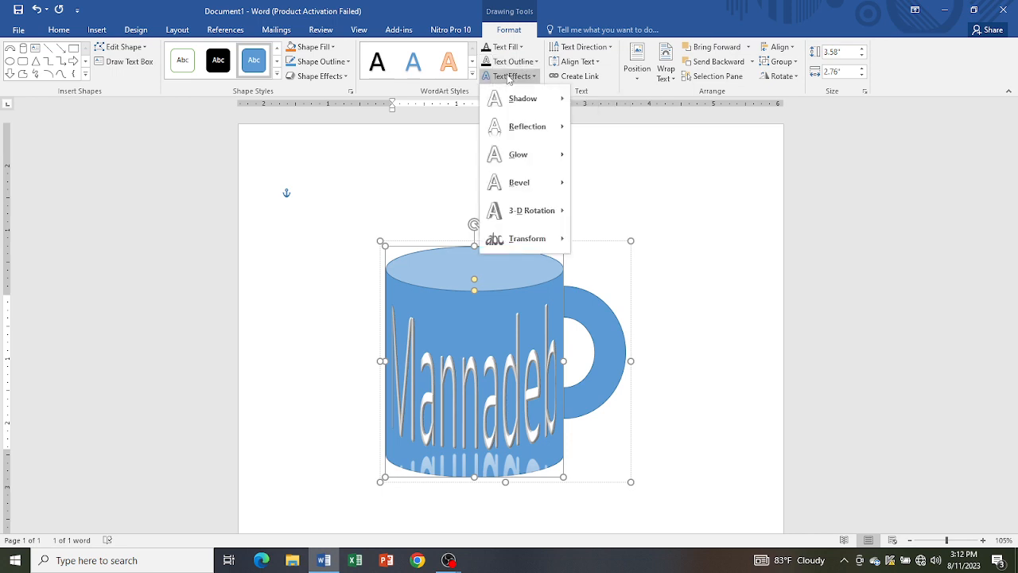
{"action": "mouse_move", "coordinate": [506, 209]}
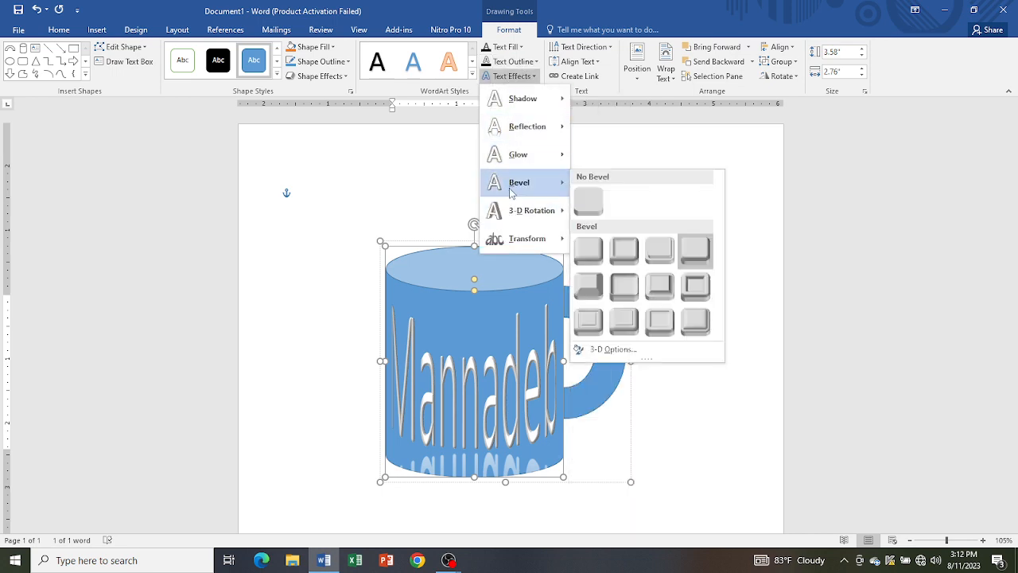
{"action": "mouse_move", "coordinate": [513, 136]}
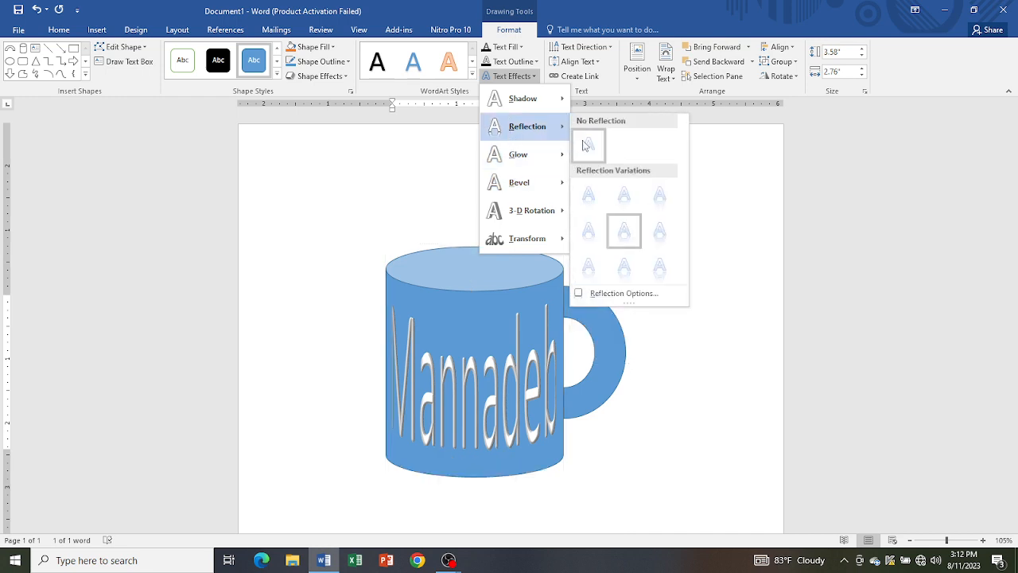
{"action": "left_click", "coordinate": [584, 142]}
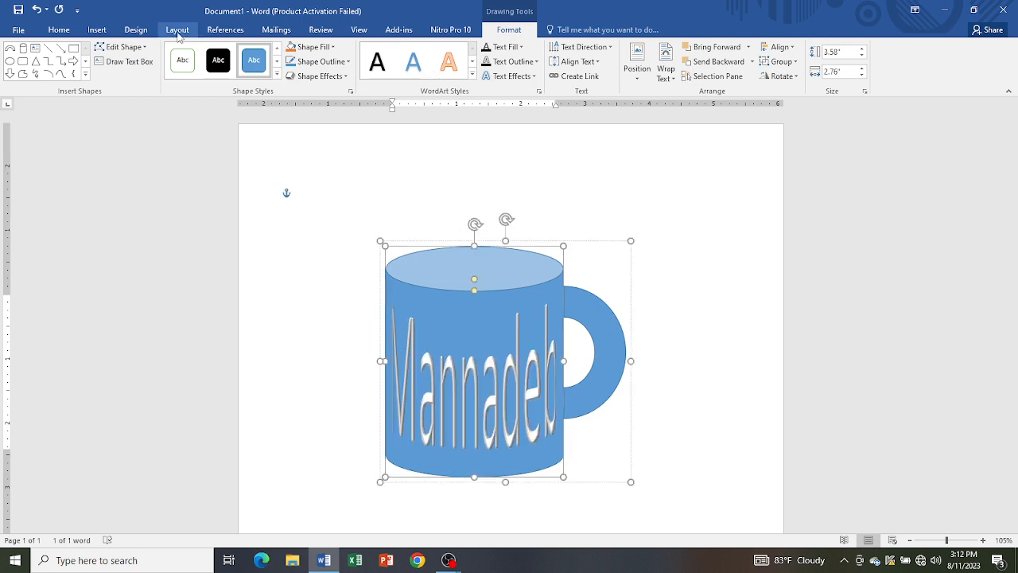
{"action": "left_click", "coordinate": [66, 32]}
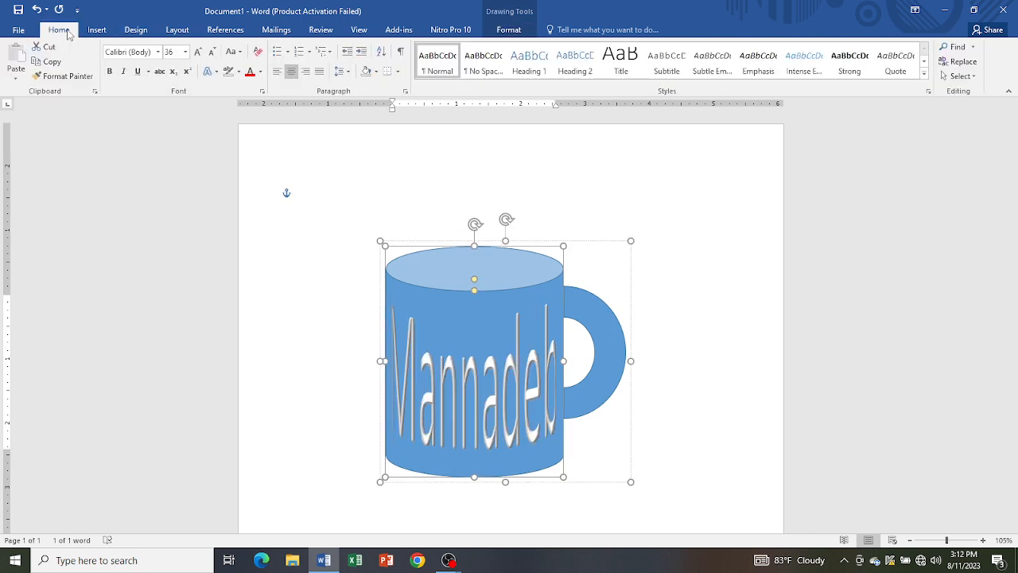
{"action": "left_click", "coordinate": [110, 73]}
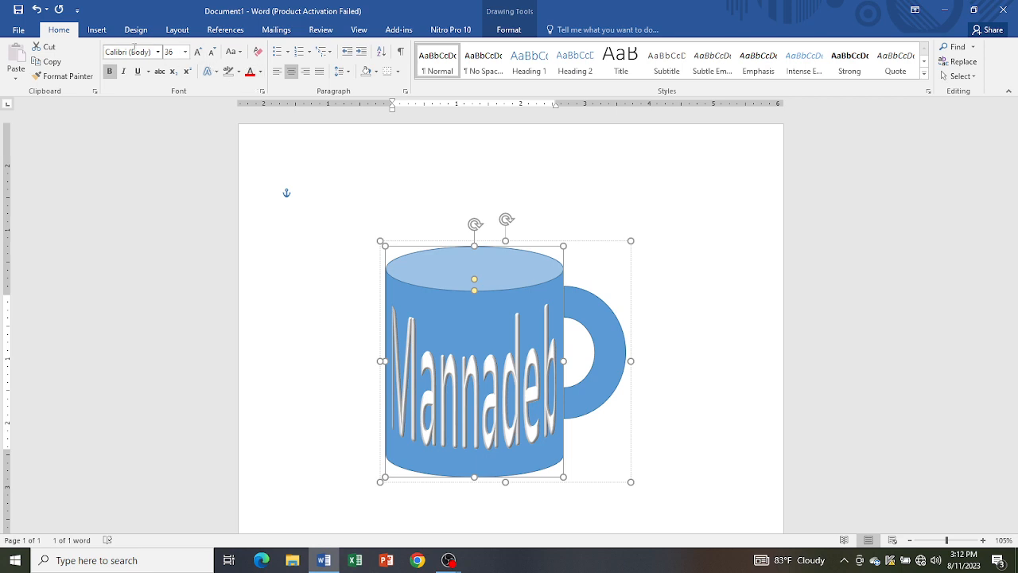
{"action": "left_click", "coordinate": [510, 30]}
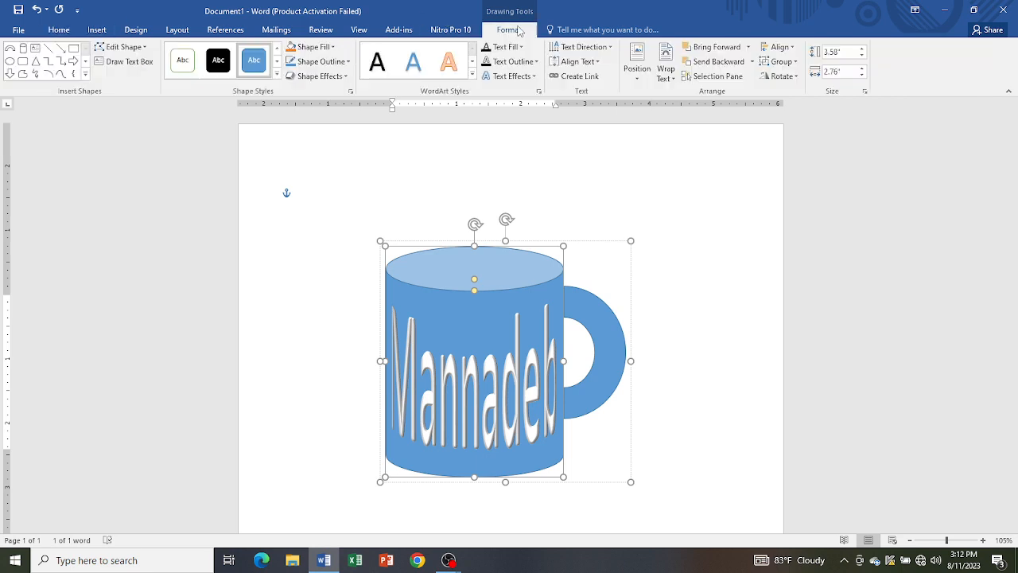
{"action": "left_click", "coordinate": [515, 77]}
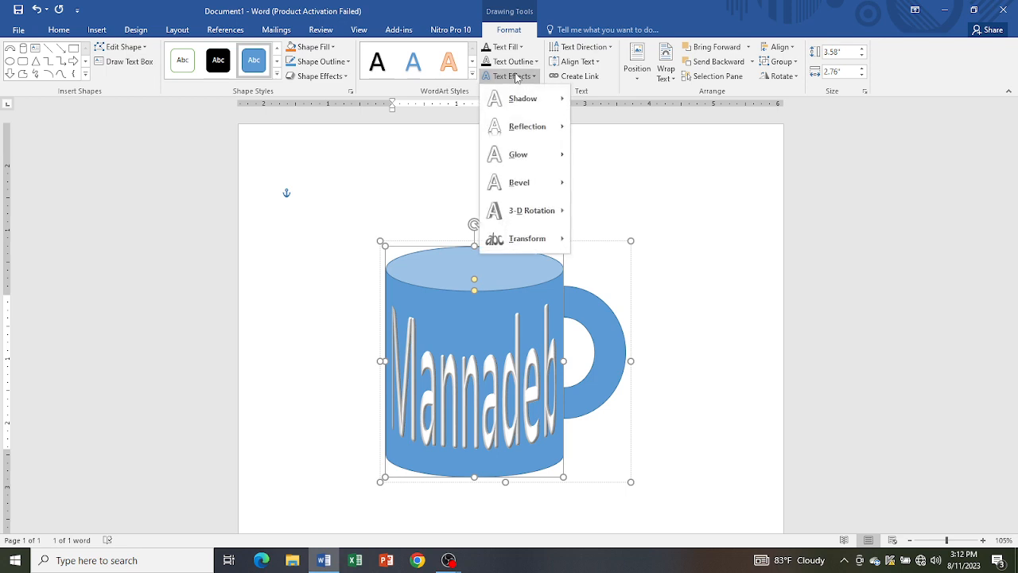
{"action": "mouse_move", "coordinate": [527, 238]}
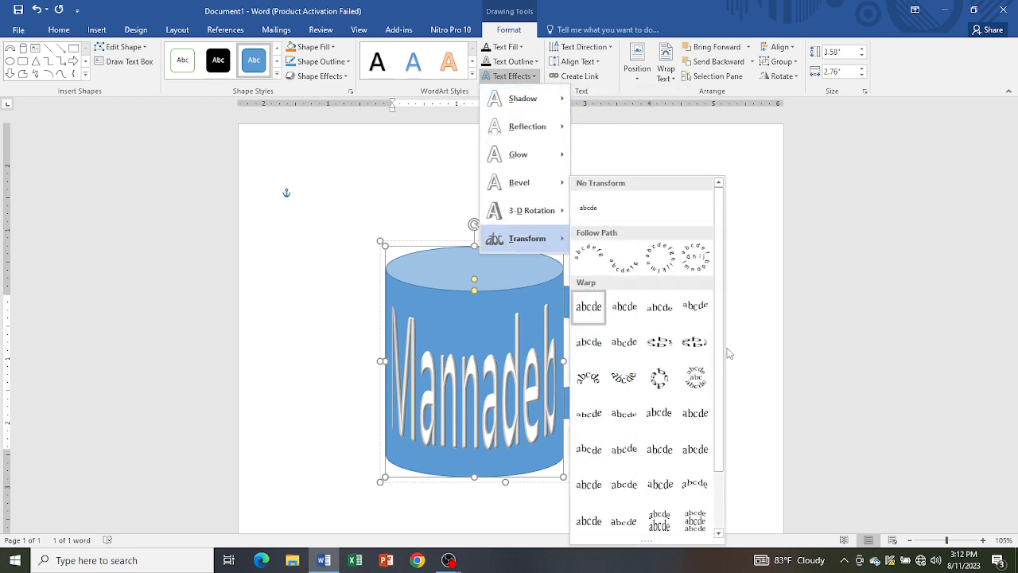
{"action": "left_click", "coordinate": [776, 345]}
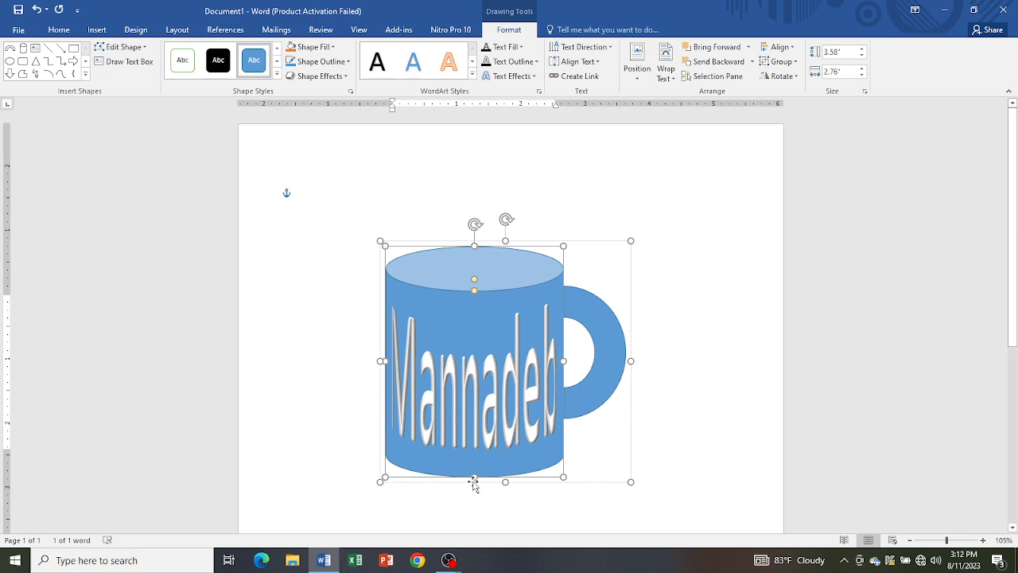
Step: Stretch the mug's cylinder downward to a height of about 3.77"
{"action": "left_click_drag", "start_coordinate": [473, 481], "coordinate": [473, 488]}
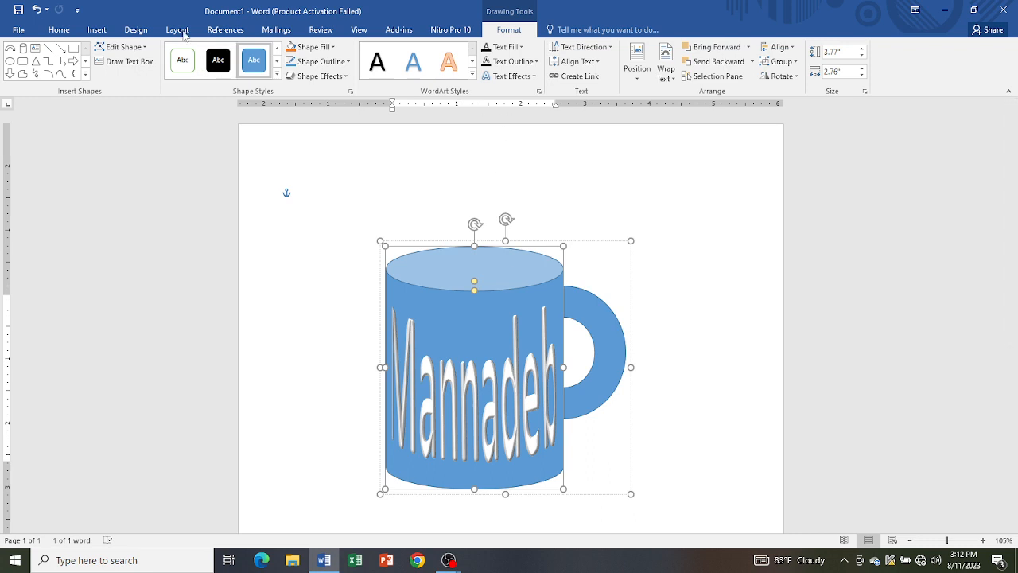
Step: Change the mug text's font to Arial Black and reduce its size to 28 so the name fits on one line
{"action": "left_click", "coordinate": [58, 32]}
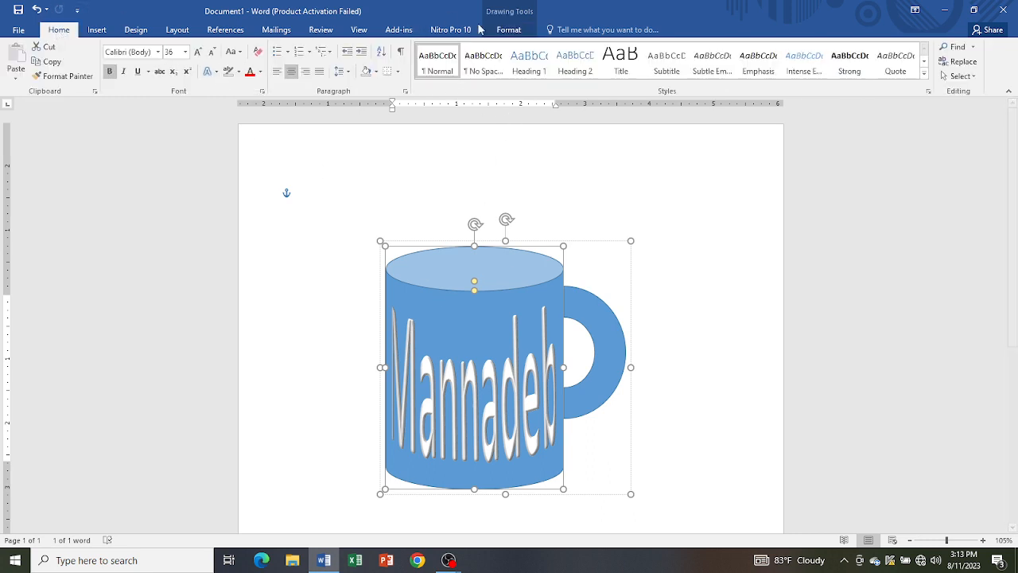
{"action": "left_click", "coordinate": [100, 30]}
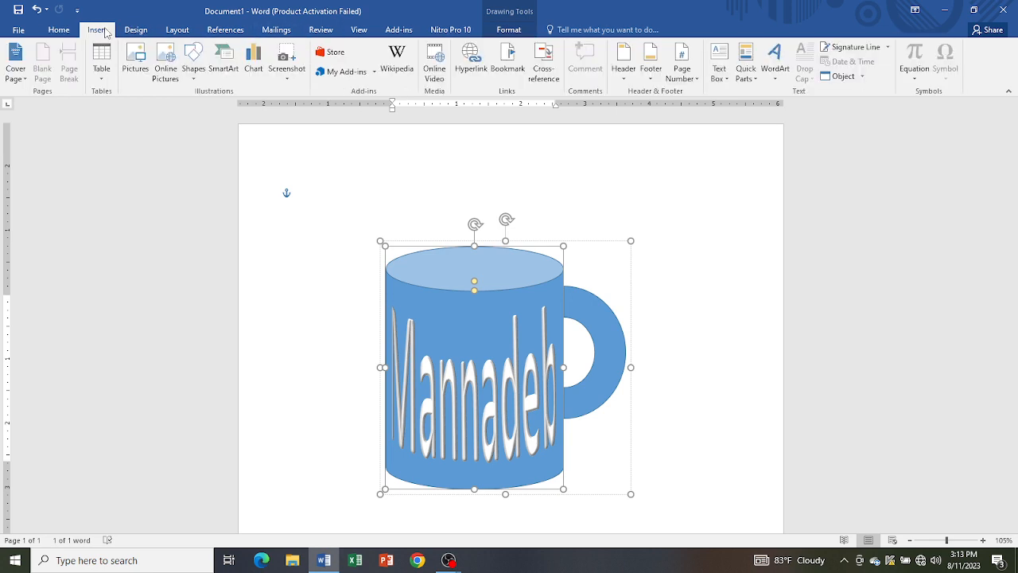
{"action": "left_click", "coordinate": [57, 30]}
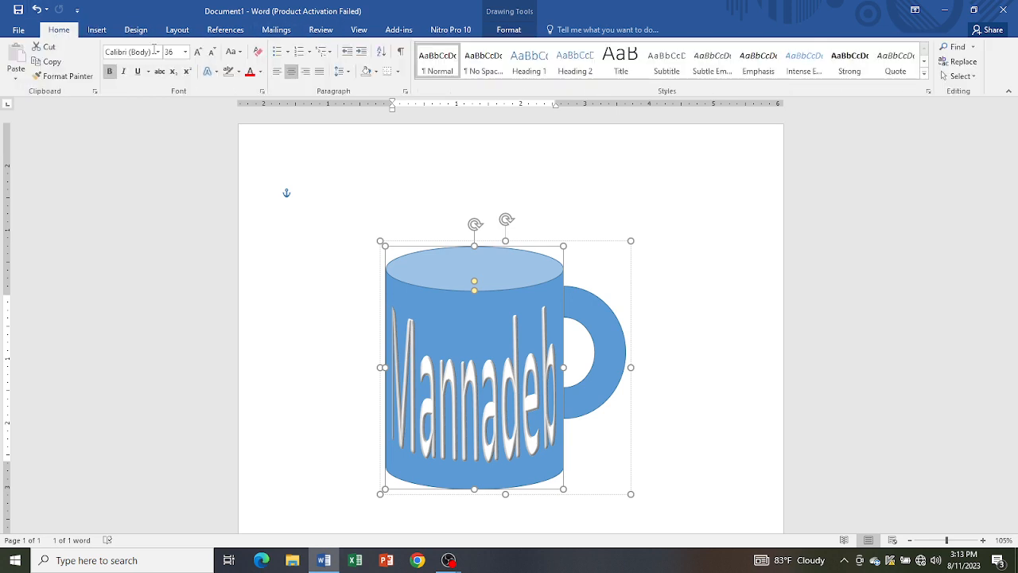
{"action": "left_click", "coordinate": [156, 53]}
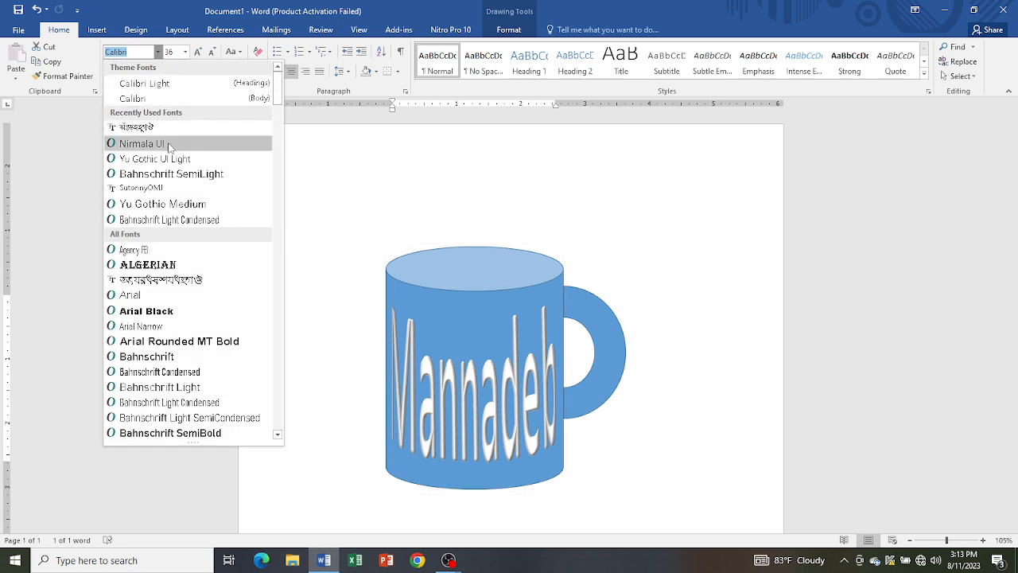
{"action": "left_click", "coordinate": [160, 316]}
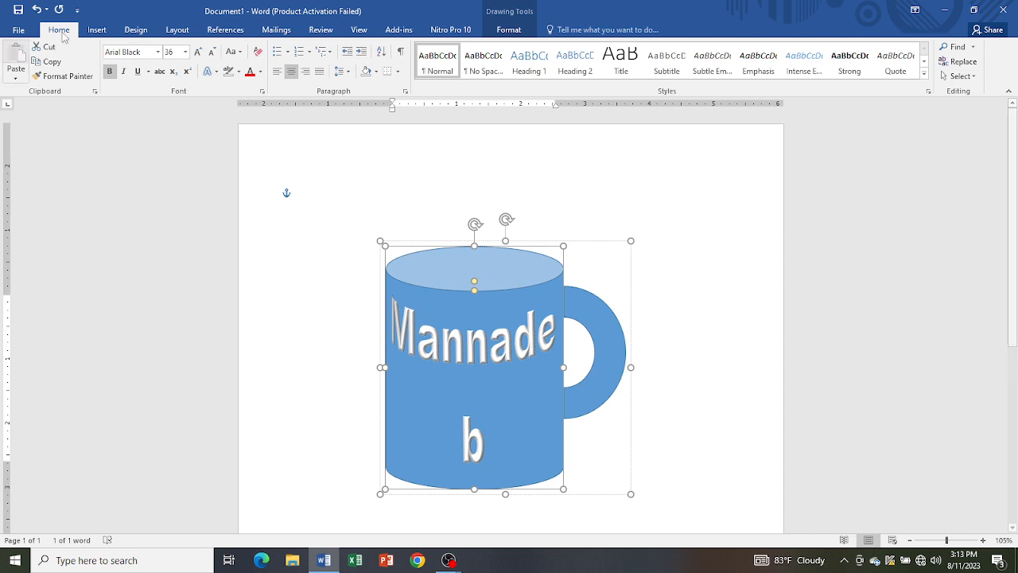
{"action": "left_click", "coordinate": [212, 52]}
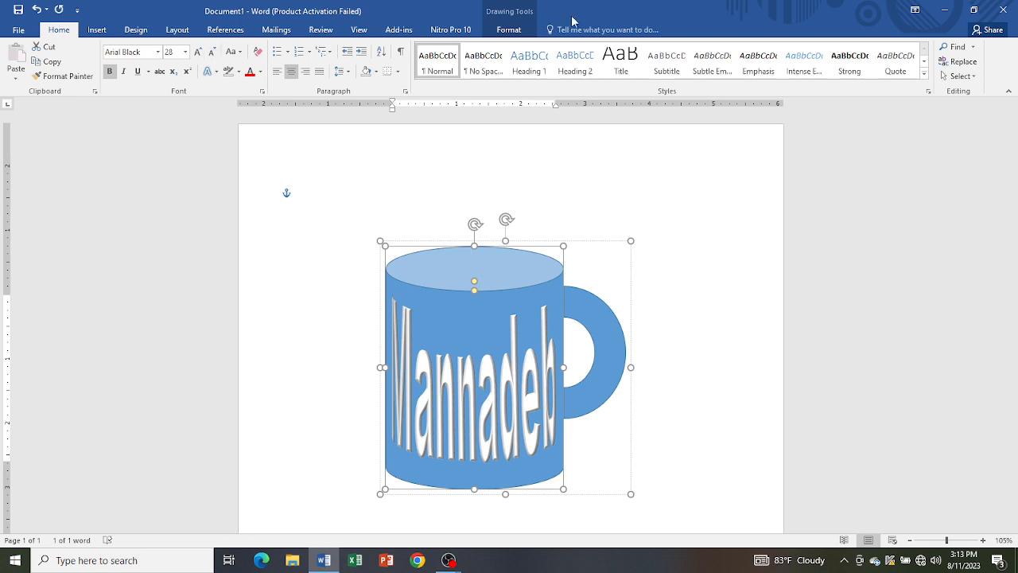
Step: Fill the mug's text with the standard color Yellow
{"action": "left_click", "coordinate": [506, 37]}
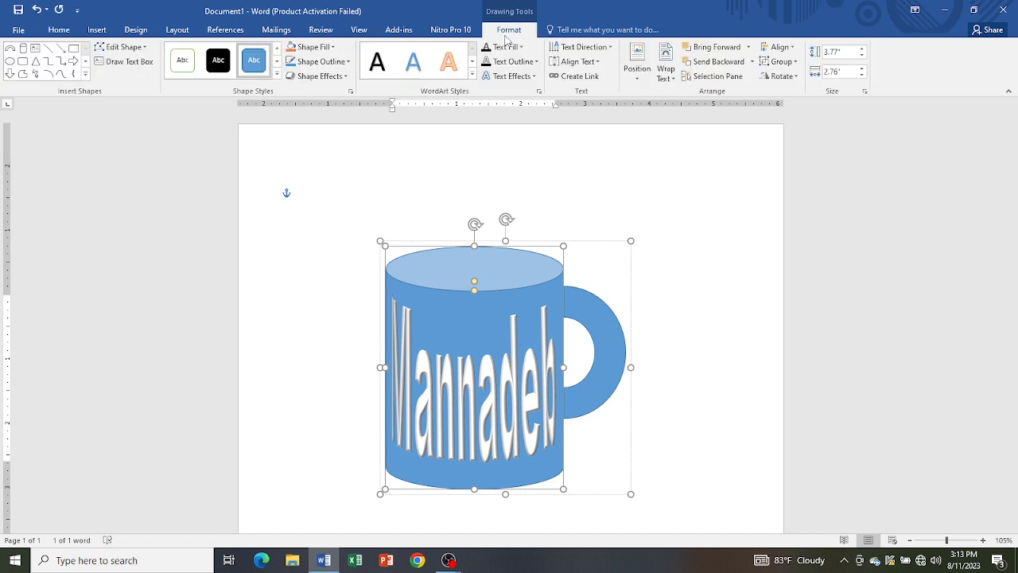
{"action": "left_click", "coordinate": [523, 51]}
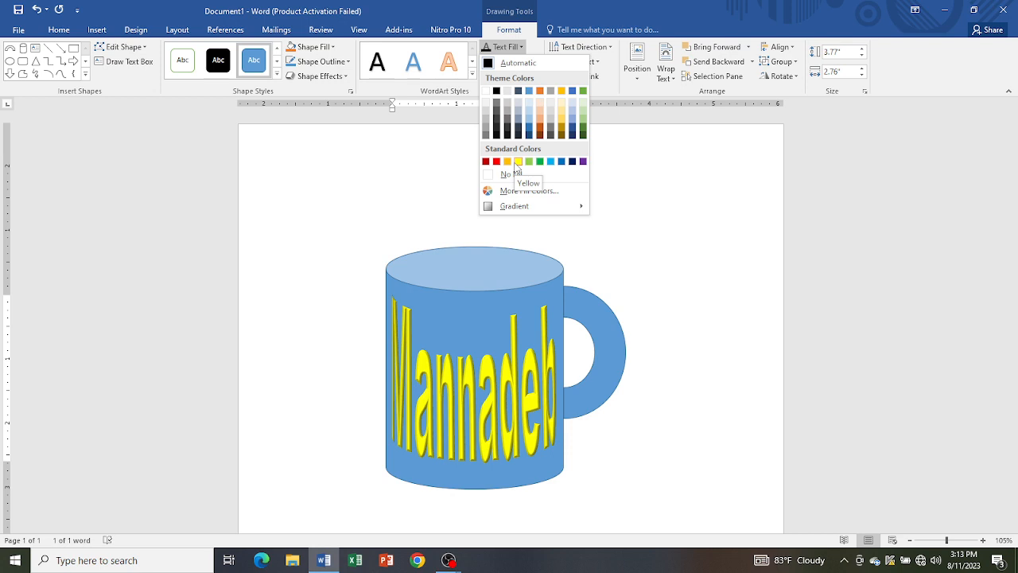
{"action": "left_click", "coordinate": [518, 162]}
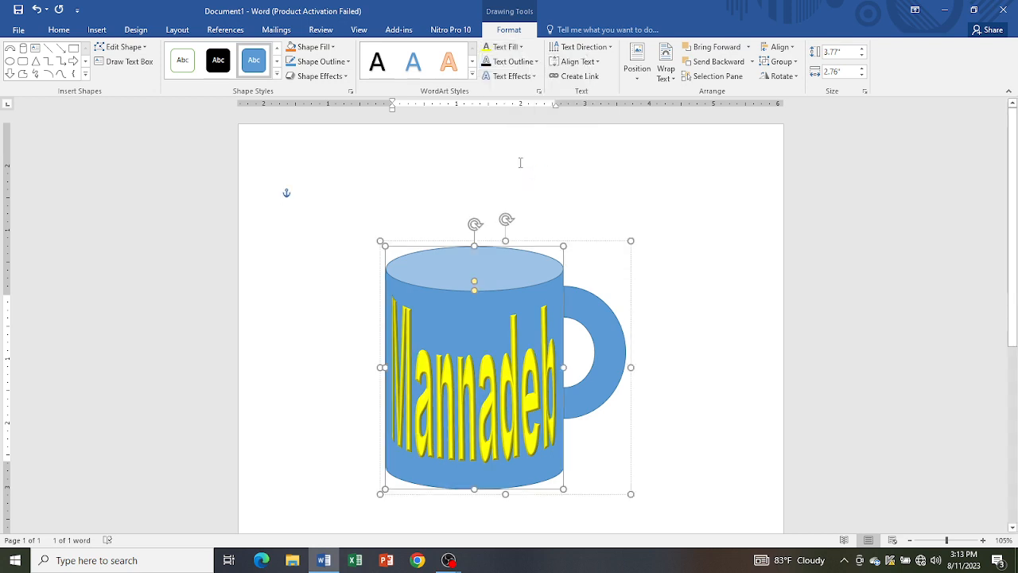
{"action": "left_click", "coordinate": [507, 62]}
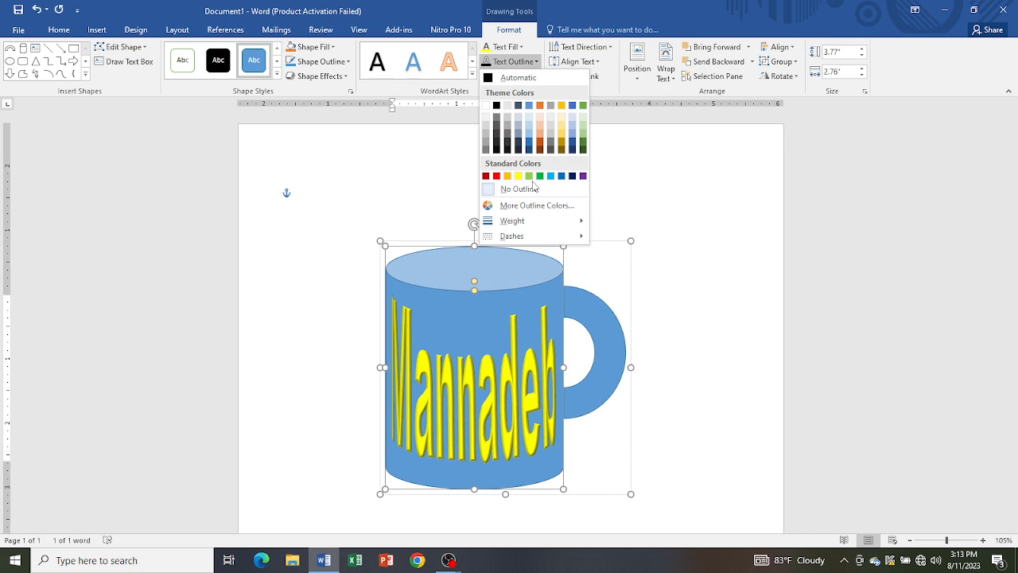
{"action": "left_click", "coordinate": [733, 271]}
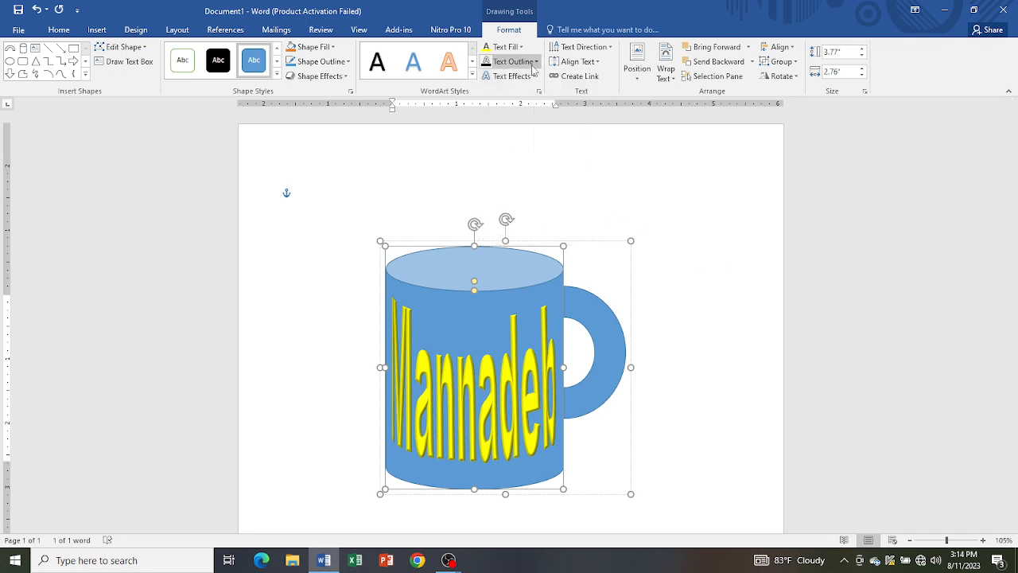
{"action": "left_click", "coordinate": [499, 49]}
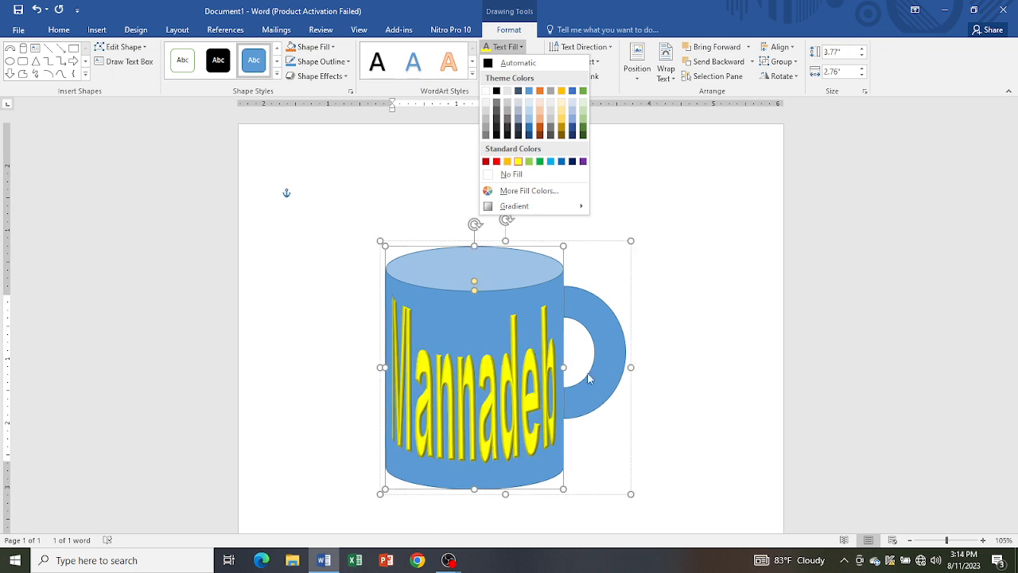
{"action": "left_click", "coordinate": [705, 342]}
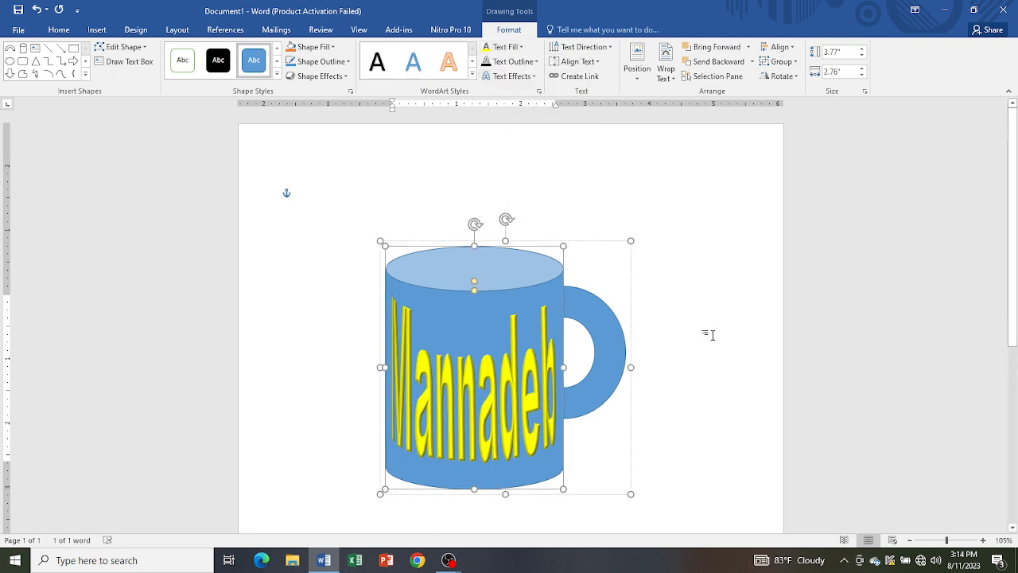
Step: Select the whole mug group and fill its shapes with the standard orange color
{"action": "left_click", "coordinate": [709, 335]}
{"action": "double_click", "coordinate": [614, 342]}
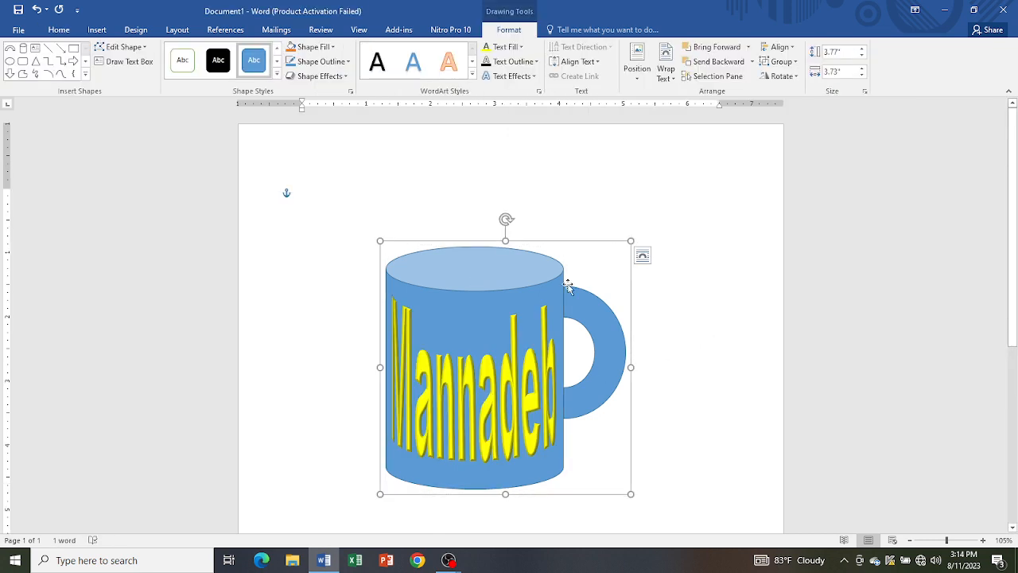
{"action": "left_click", "coordinate": [335, 50]}
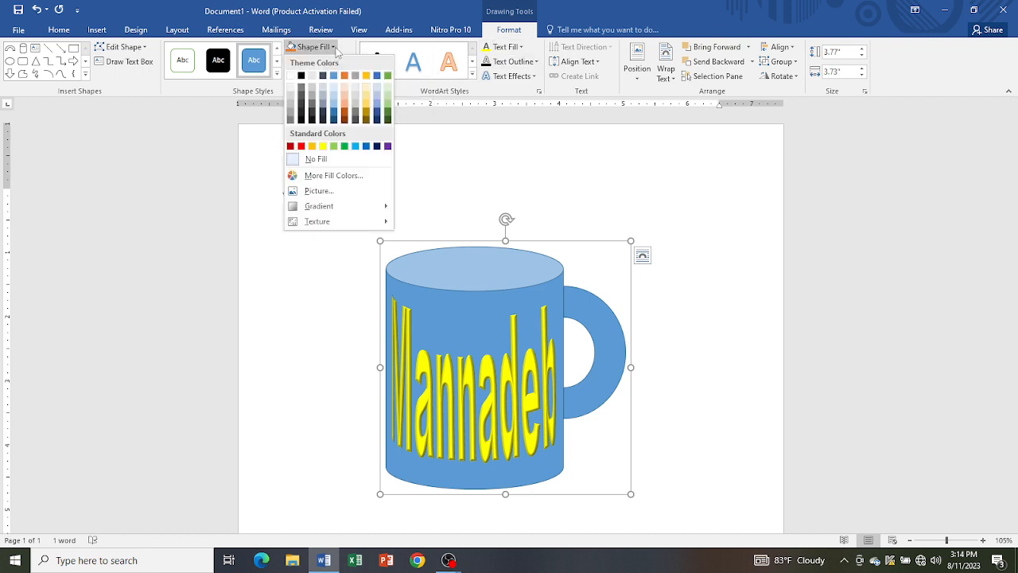
{"action": "left_click", "coordinate": [312, 146]}
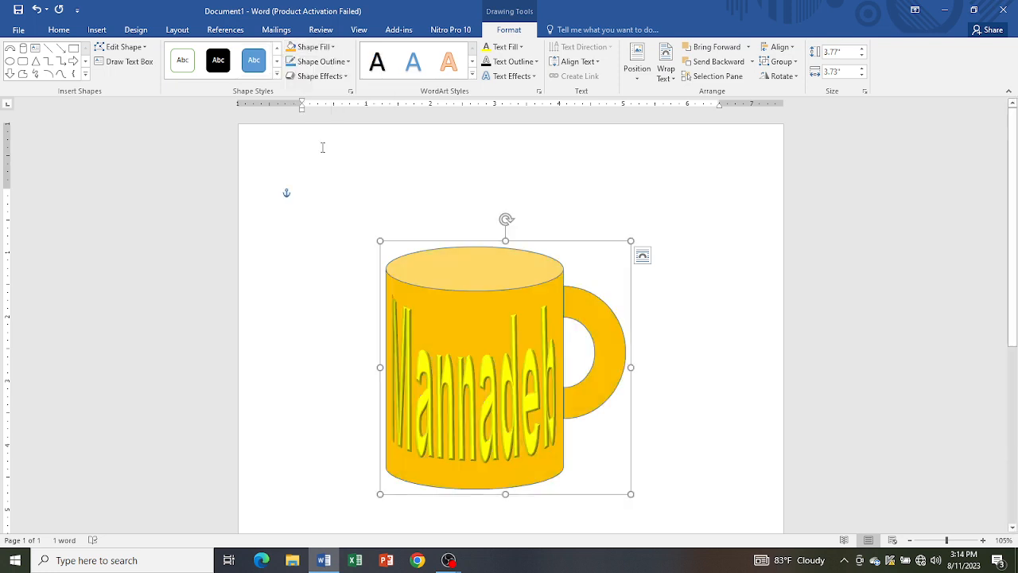
Step: Fill the mug's text with the standard color Purple and deselect the group
{"action": "left_click", "coordinate": [518, 47]}
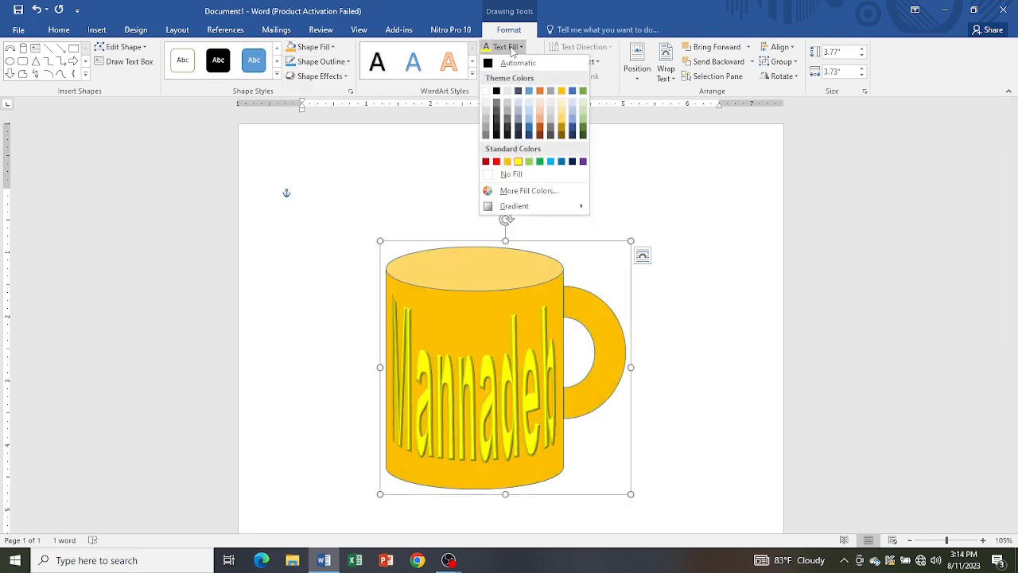
{"action": "left_click", "coordinate": [583, 161]}
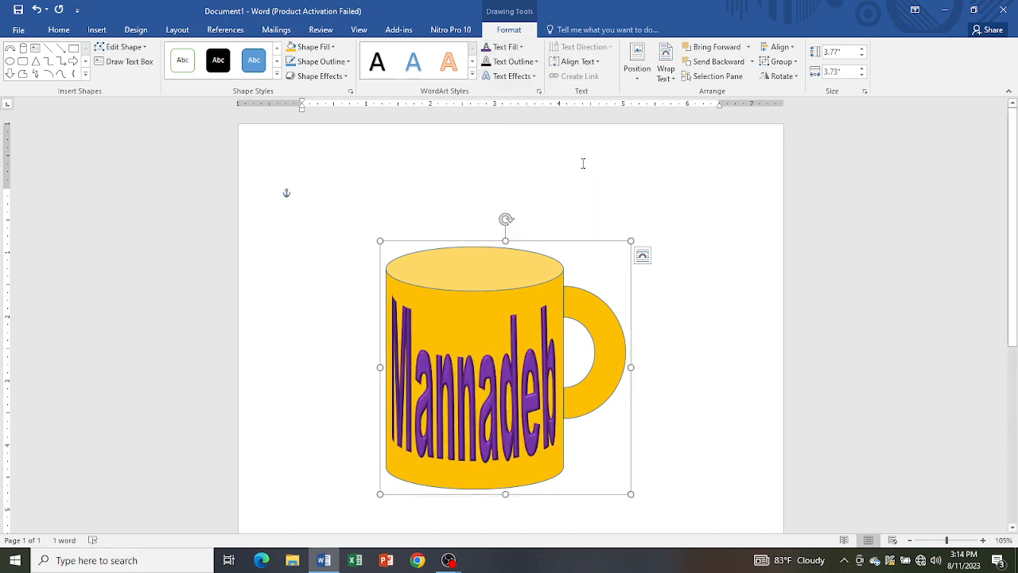
{"action": "left_click", "coordinate": [703, 255]}
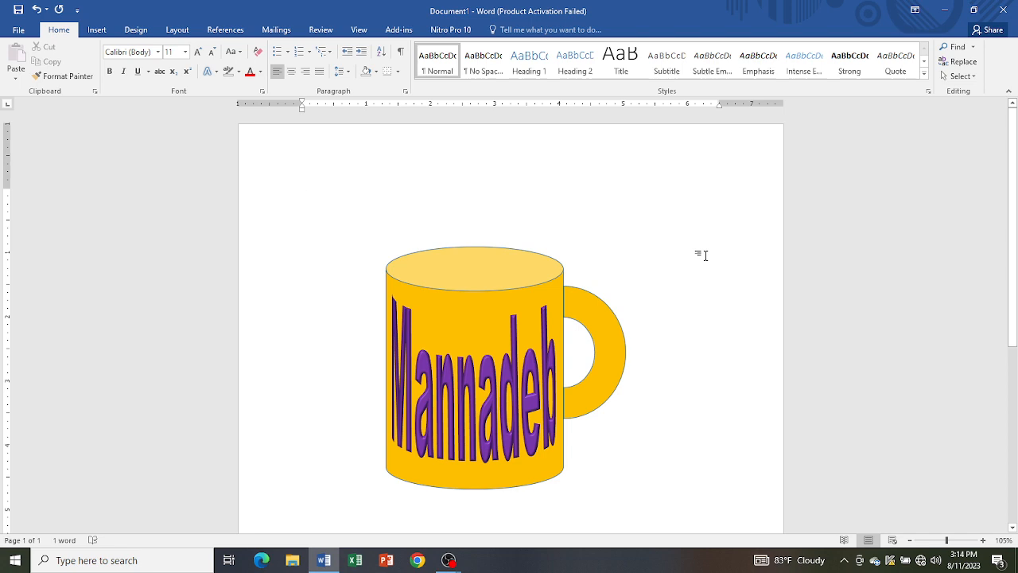
Step: Move the mug group up and to the right on the page and shrink it slightly from its upper-right corner
{"action": "left_click", "coordinate": [561, 296]}
{"action": "left_click", "coordinate": [643, 316]}
{"action": "left_click", "coordinate": [578, 298]}
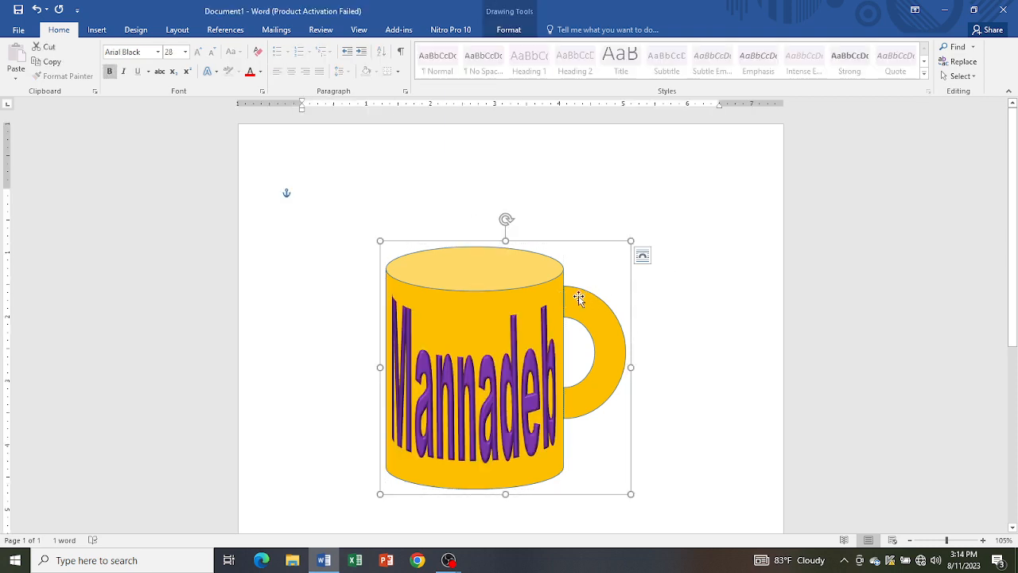
{"action": "mouse_move", "coordinate": [579, 298]}
{"action": "left_mouse_down"}
{"action": "mouse_move", "coordinate": [636, 199]}
{"action": "mouse_move", "coordinate": [599, 250]}
{"action": "mouse_move", "coordinate": [621, 242]}
{"action": "left_mouse_up"}
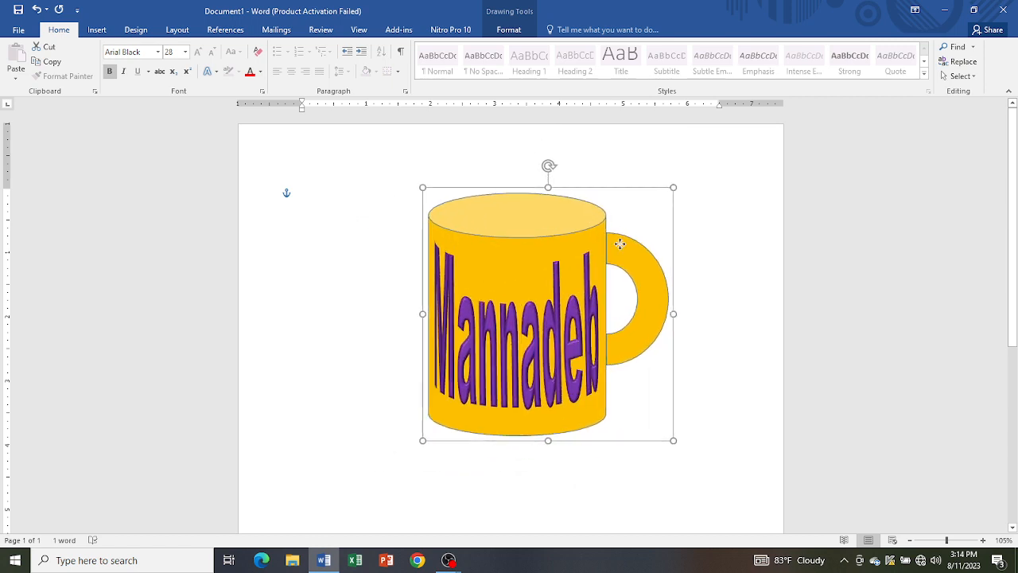
{"action": "left_click", "coordinate": [669, 190]}
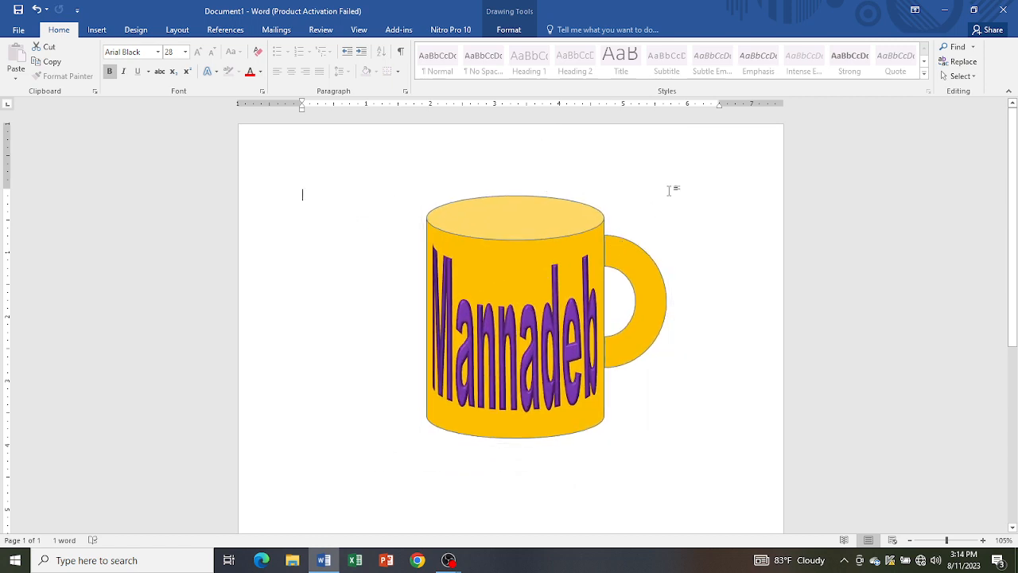
{"action": "left_click", "coordinate": [631, 246]}
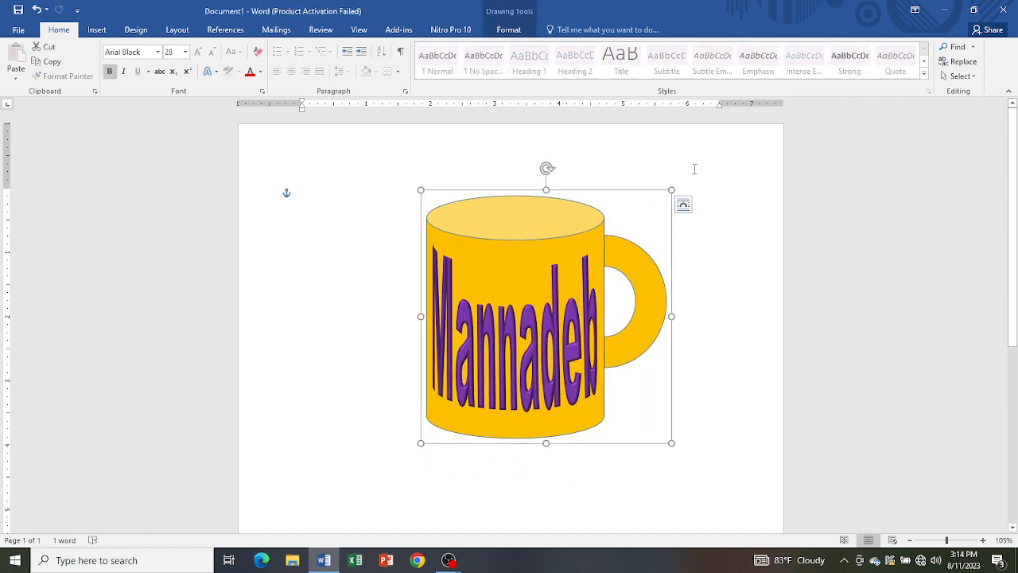
{"action": "left_click_drag", "start_coordinate": [673, 188], "coordinate": [647, 206]}
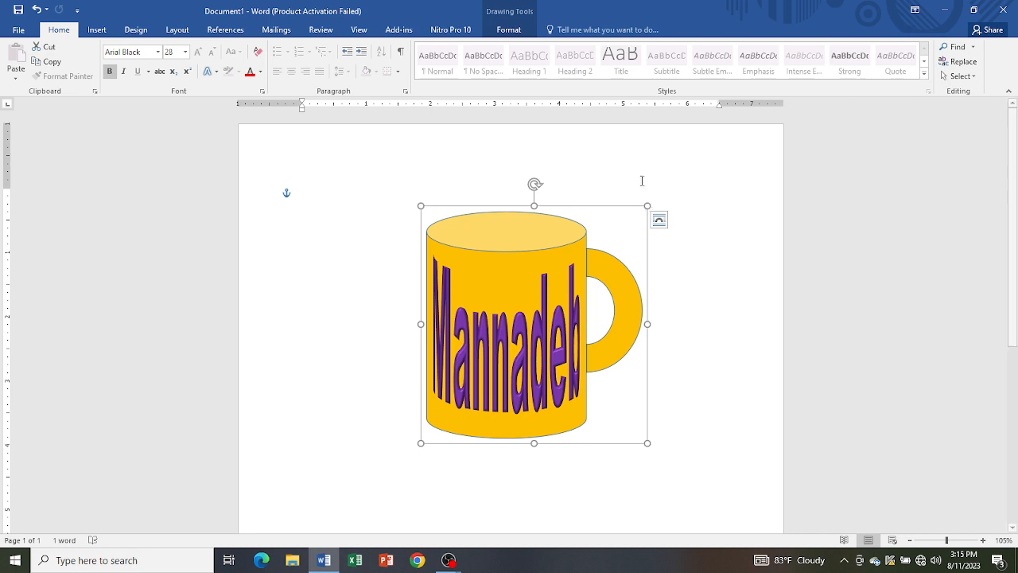
Step: Close the document, saving it to the Desktop as a Word Document named Cup
{"action": "left_click", "coordinate": [1015, 8]}
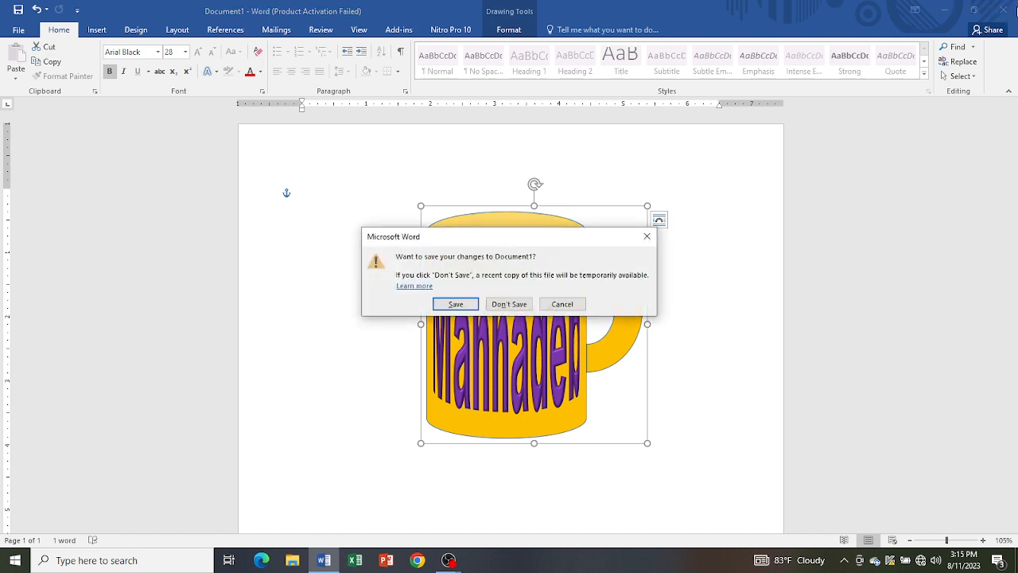
{"action": "left_click", "coordinate": [451, 305]}
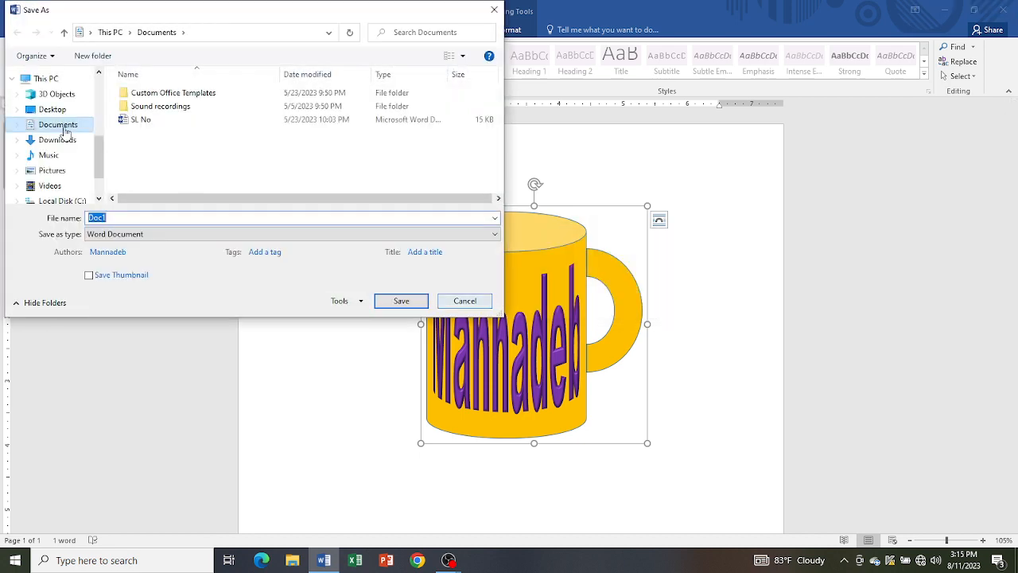
{"action": "left_click", "coordinate": [53, 111]}
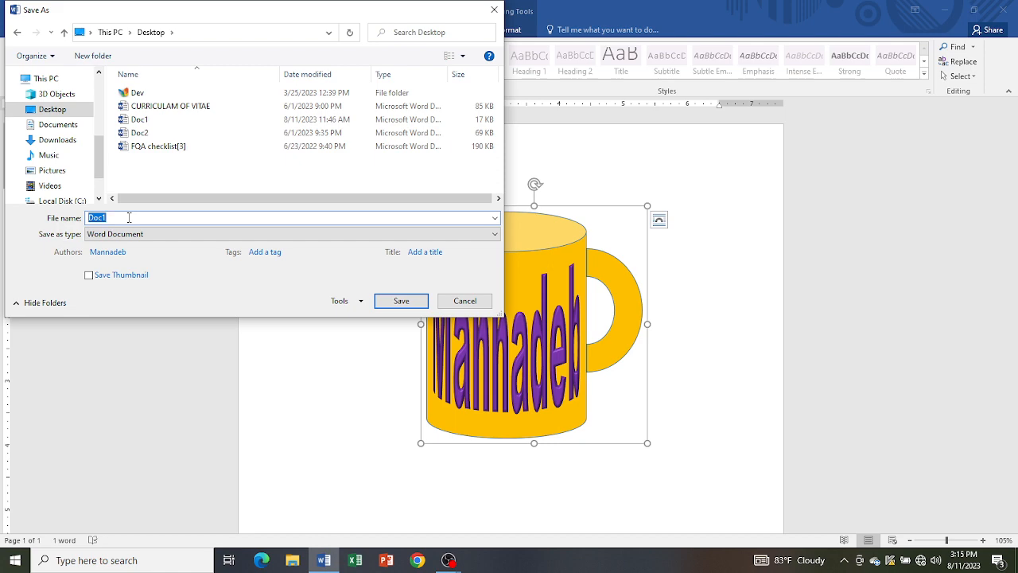
{"action": "type", "text": "Cup"}
{"action": "key", "text": "Return"}
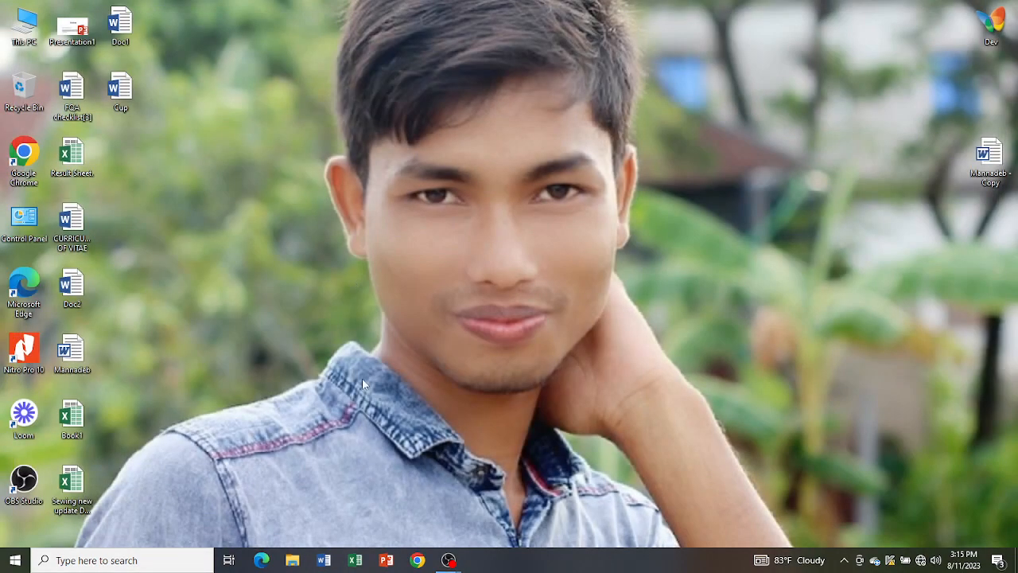
{"action": "mouse_move", "coordinate": [450, 563]}
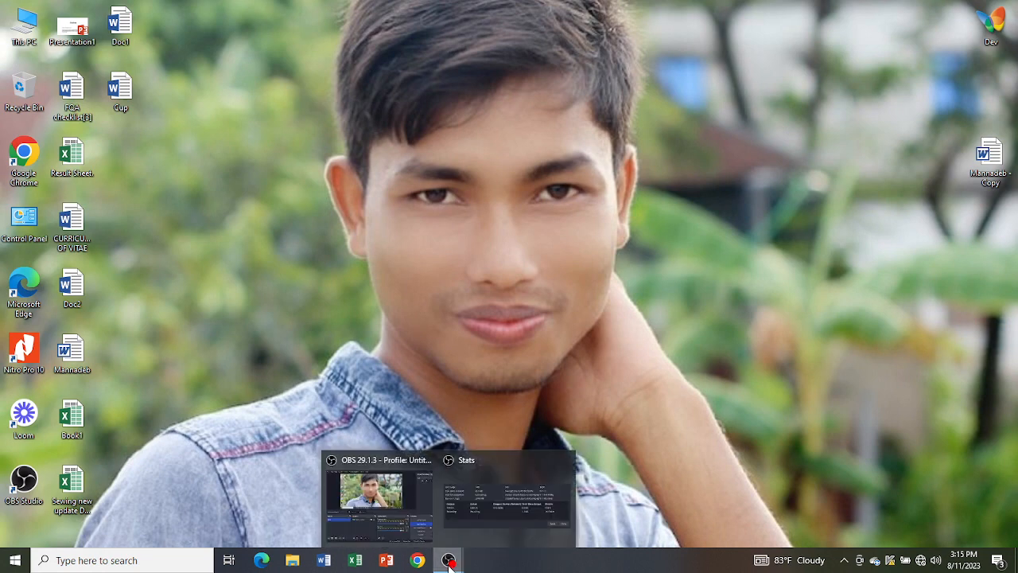